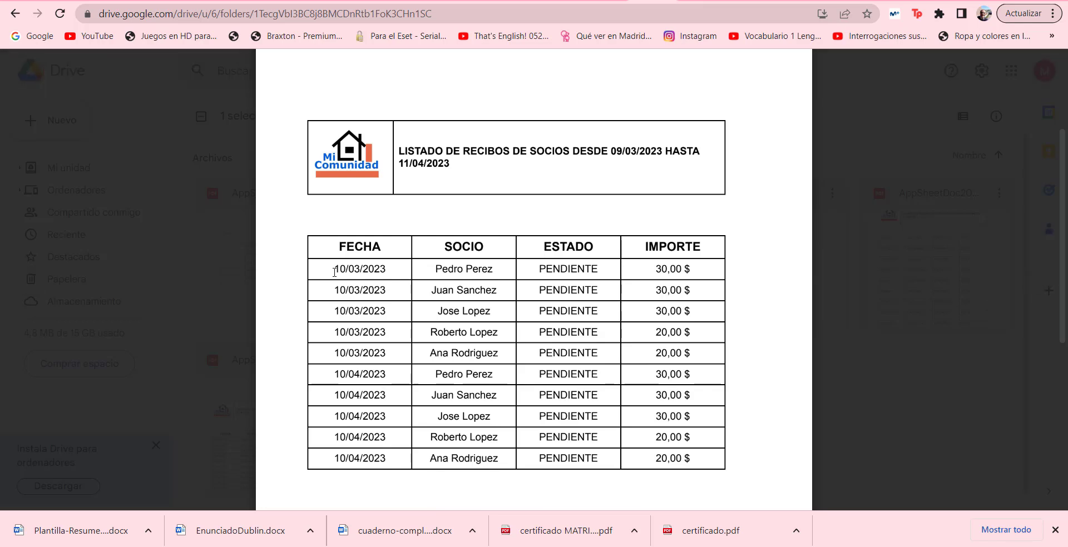
Look over the receipts listing PDF in Drive, then switch to the comunidades2 AppSheet editor.
{"action": "mouse_move", "coordinate": [678, 474]}
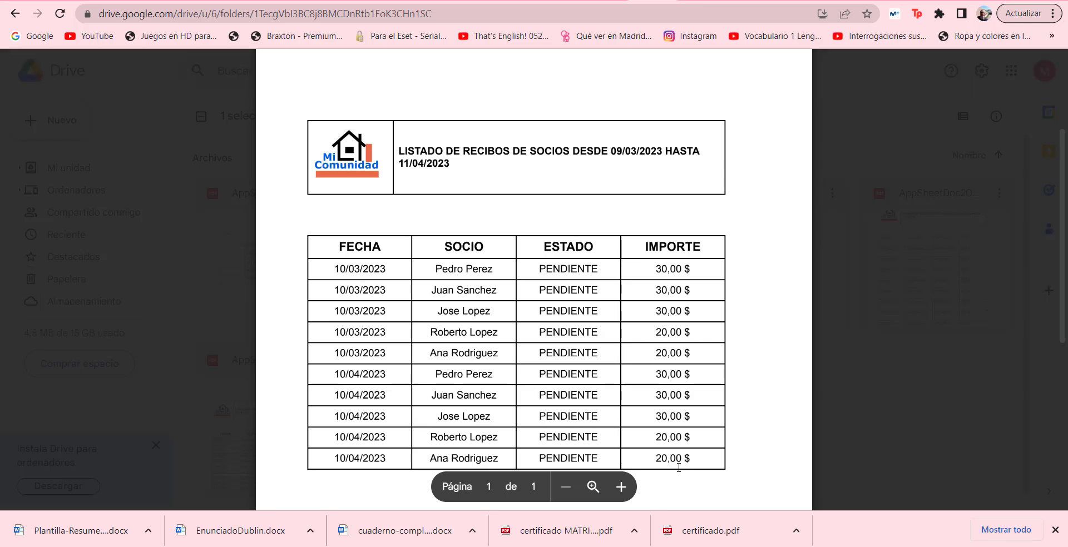
{"action": "mouse_move", "coordinate": [318, 68]}
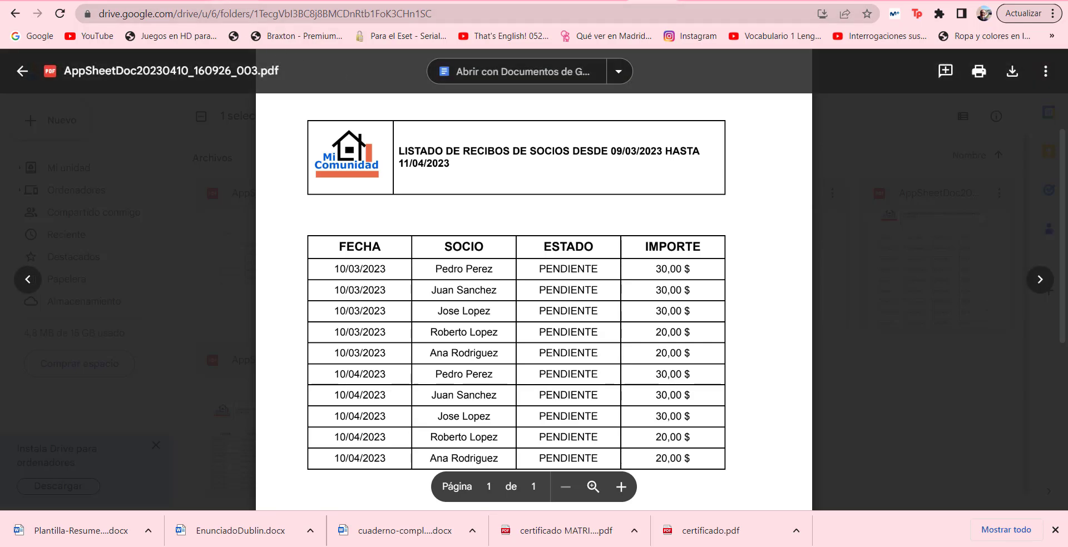
{"action": "left_click", "coordinate": [273, 1]}
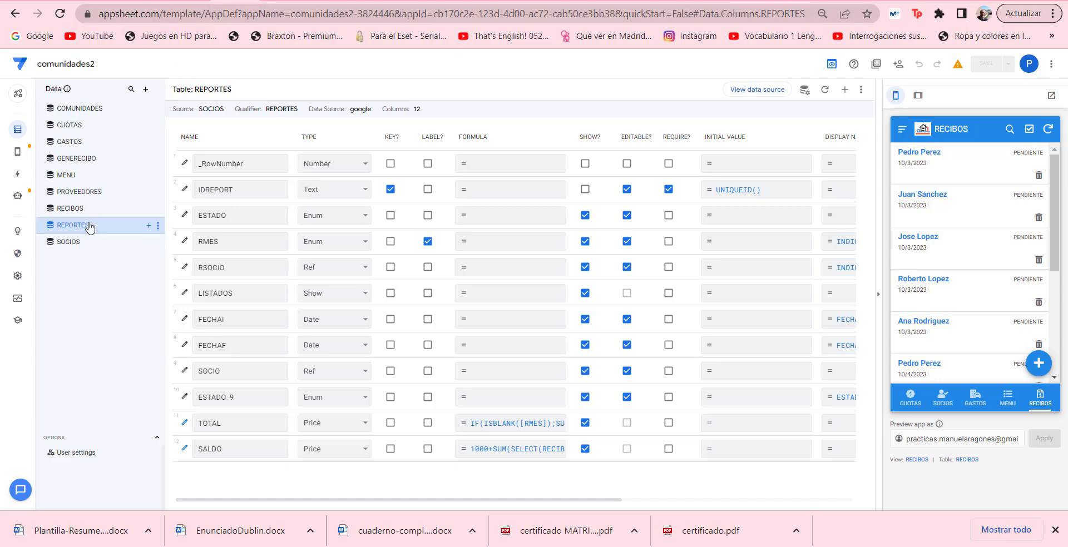
Inspect the bot's LISTADO event and New step file settings, then open its Template document.
{"action": "left_click", "coordinate": [18, 199]}
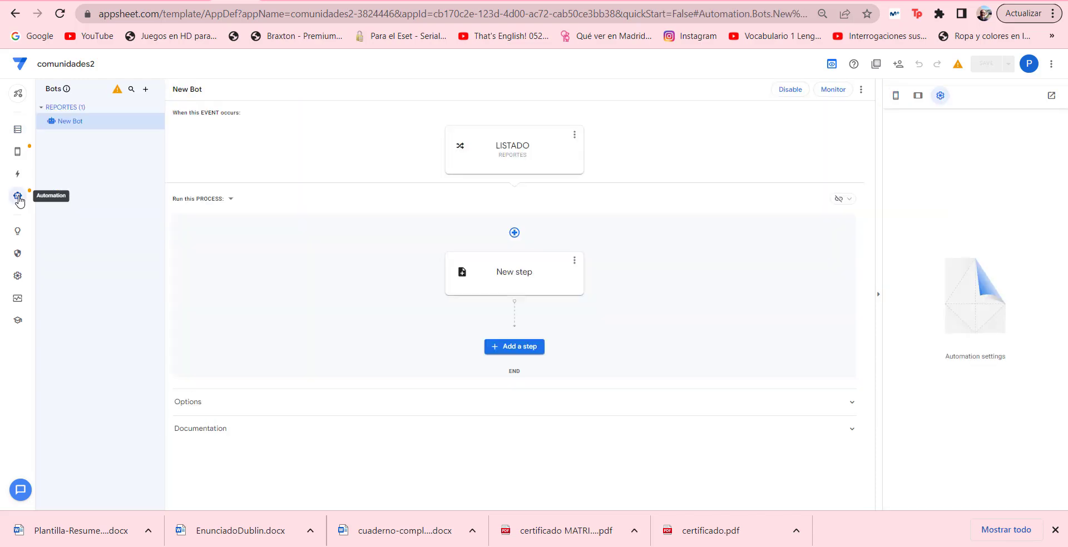
{"action": "left_click", "coordinate": [537, 158]}
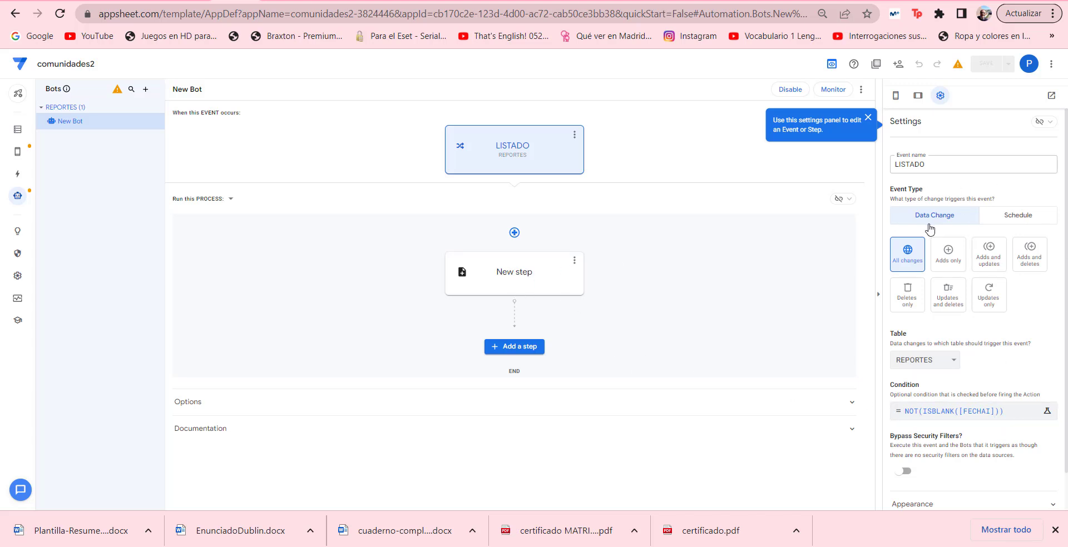
{"action": "left_click", "coordinate": [506, 286]}
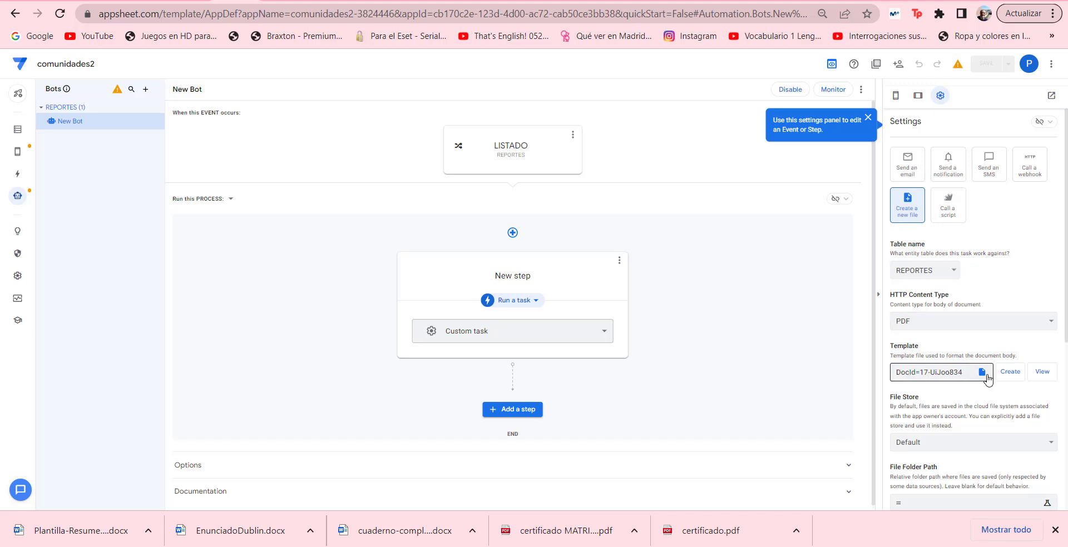
{"action": "left_click", "coordinate": [1042, 373]}
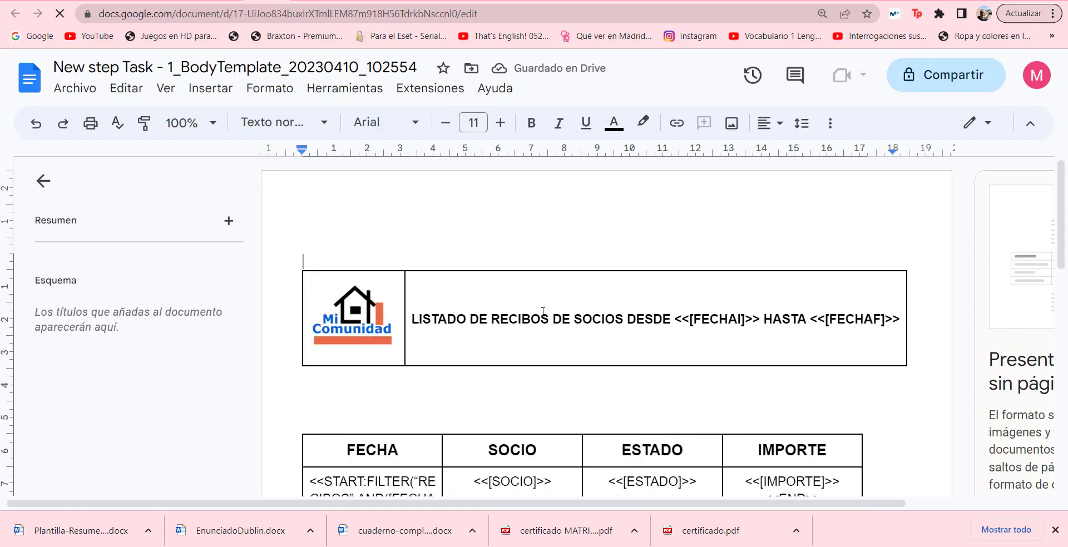
Highlight the <<Start:FILTER("RECIBOS",...)>> expression in FECHA and the <<END>> marker after IMPORTE.
{"action": "scroll", "coordinate": [543, 312], "scroll_direction": "down", "scroll_amount": 4}
{"action": "scroll", "coordinate": [542, 312], "scroll_direction": "up", "scroll_amount": 1}
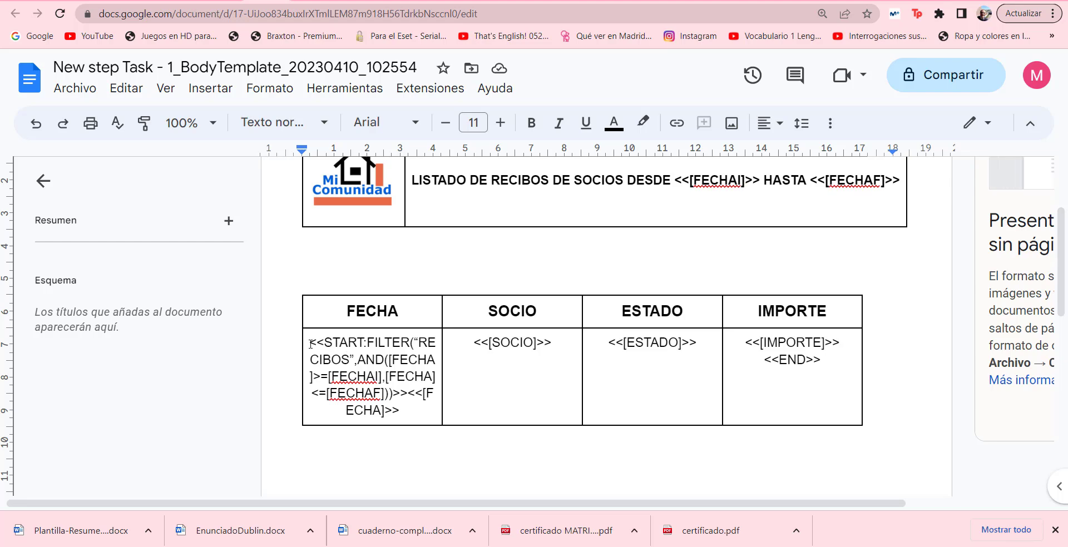
{"action": "left_click_drag", "start_coordinate": [309, 343], "coordinate": [367, 342]}
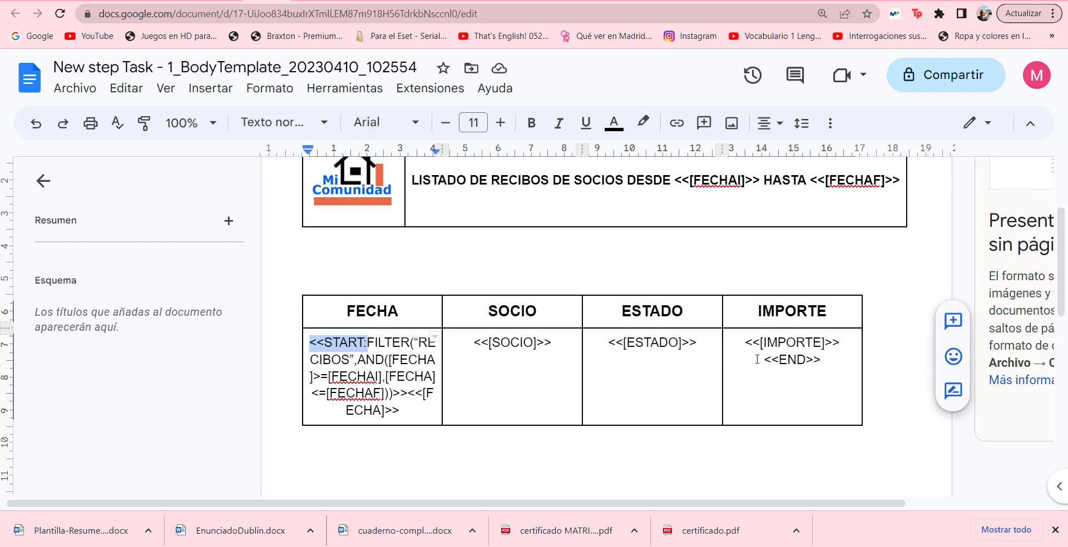
{"action": "left_click_drag", "start_coordinate": [763, 360], "coordinate": [829, 359]}
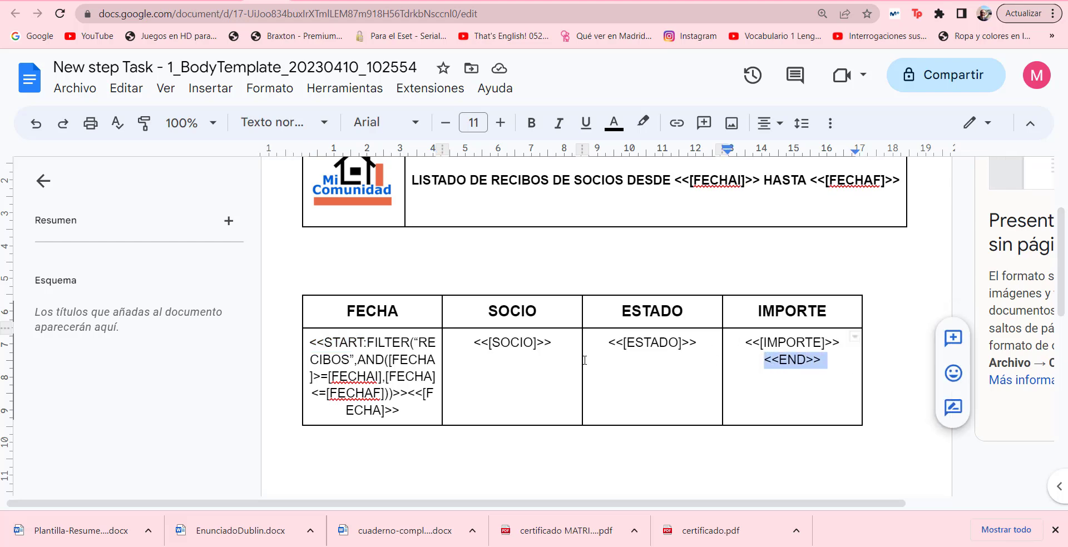
{"action": "mouse_move", "coordinate": [309, 342]}
{"action": "left_mouse_down"}
{"action": "mouse_move", "coordinate": [420, 379]}
{"action": "mouse_move", "coordinate": [432, 406]}
{"action": "left_mouse_up"}
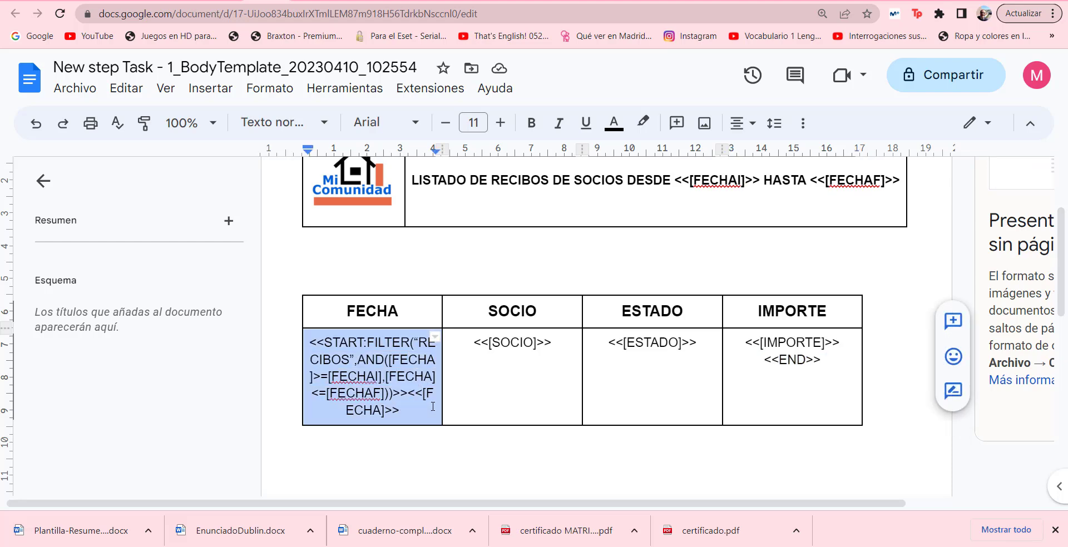
{"action": "left_click", "coordinate": [839, 361]}
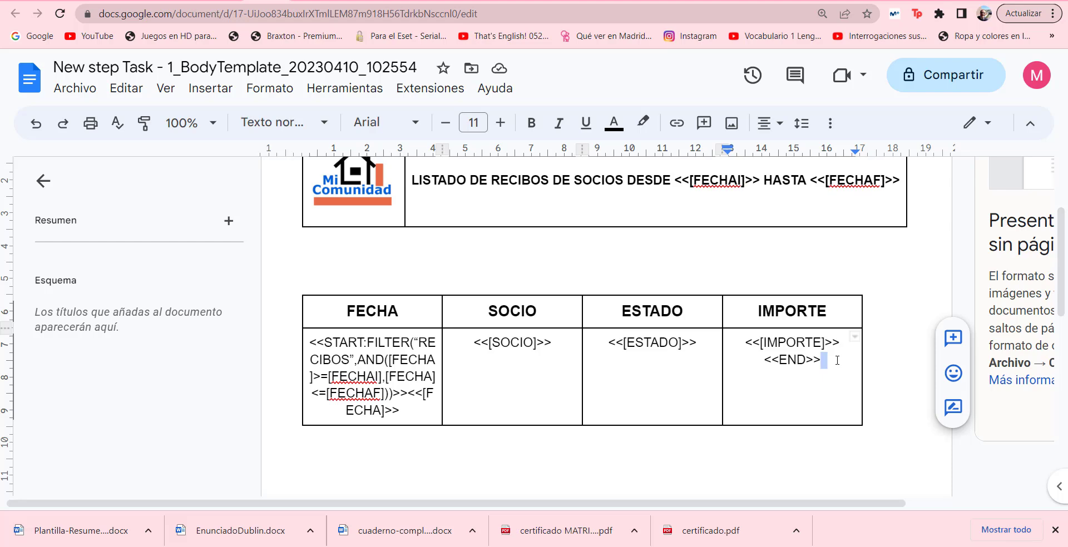
{"action": "left_click_drag", "start_coordinate": [837, 360], "coordinate": [760, 359]}
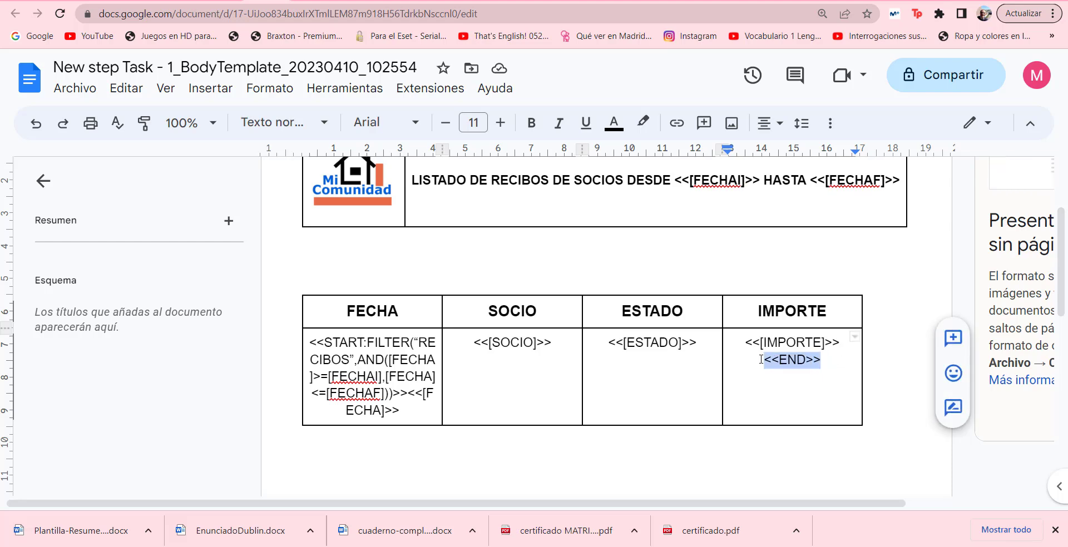
{"action": "left_click", "coordinate": [406, 376]}
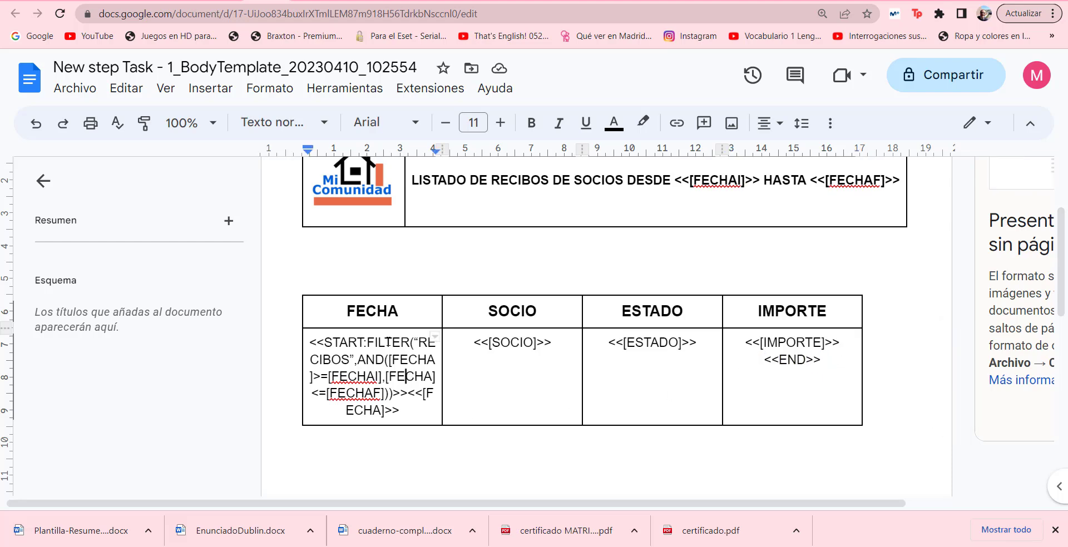
{"action": "left_click", "coordinate": [368, 342]}
{"action": "mouse_move", "coordinate": [368, 342]}
{"action": "left_mouse_down"}
{"action": "mouse_move", "coordinate": [435, 347]}
{"action": "mouse_move", "coordinate": [355, 368]}
{"action": "left_mouse_up"}
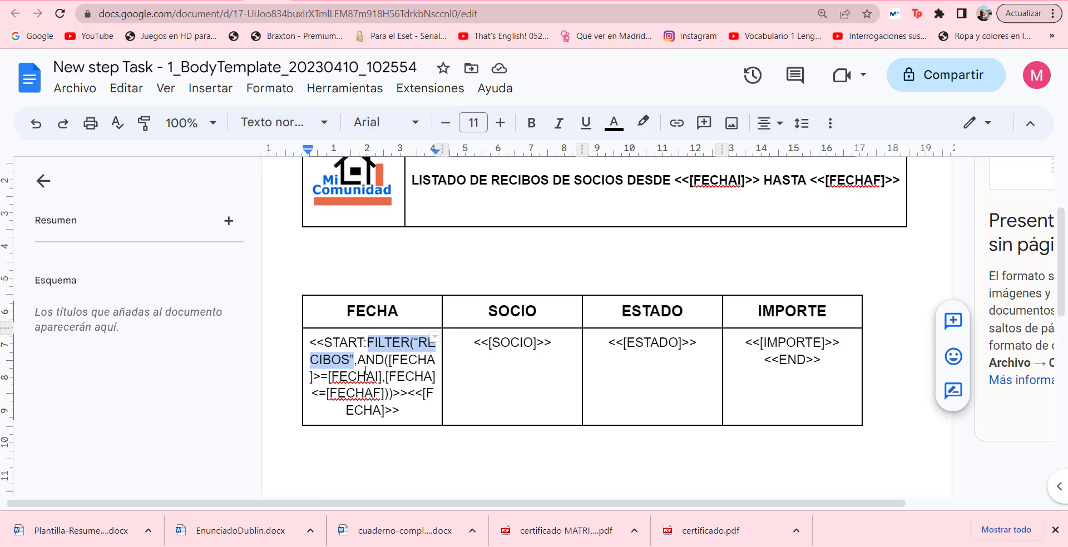
{"action": "left_click_drag", "start_coordinate": [357, 360], "coordinate": [430, 372]}
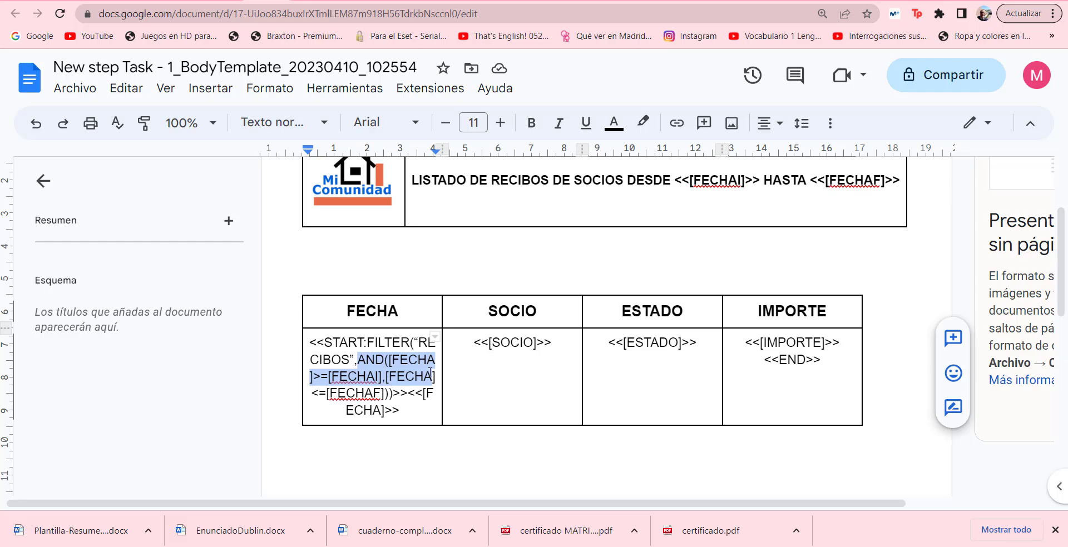
{"action": "left_click_drag", "start_coordinate": [430, 372], "coordinate": [431, 374]}
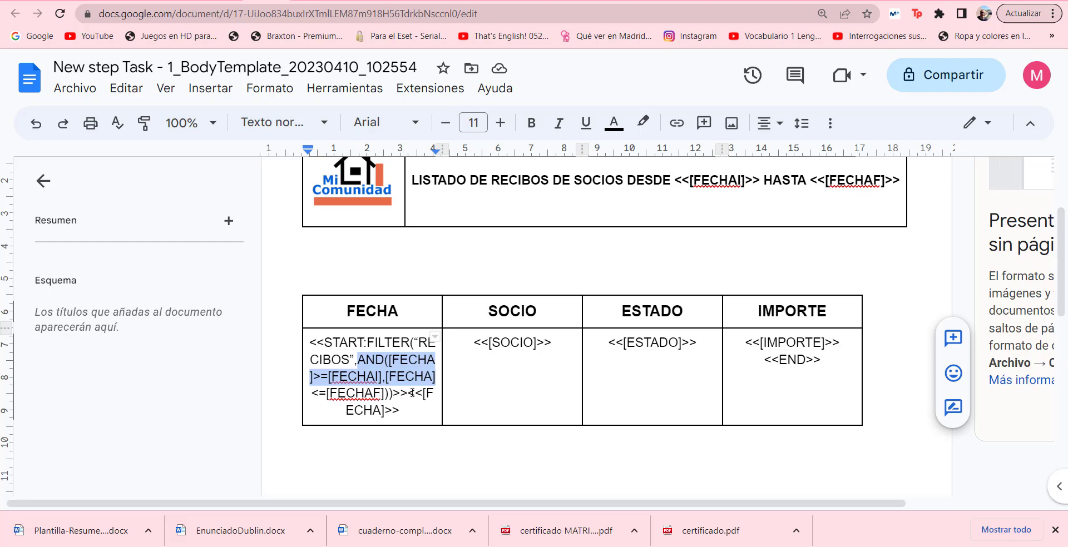
{"action": "mouse_move", "coordinate": [407, 392]}
{"action": "left_mouse_down"}
{"action": "mouse_move", "coordinate": [315, 359]}
{"action": "mouse_move", "coordinate": [370, 341]}
{"action": "left_mouse_up"}
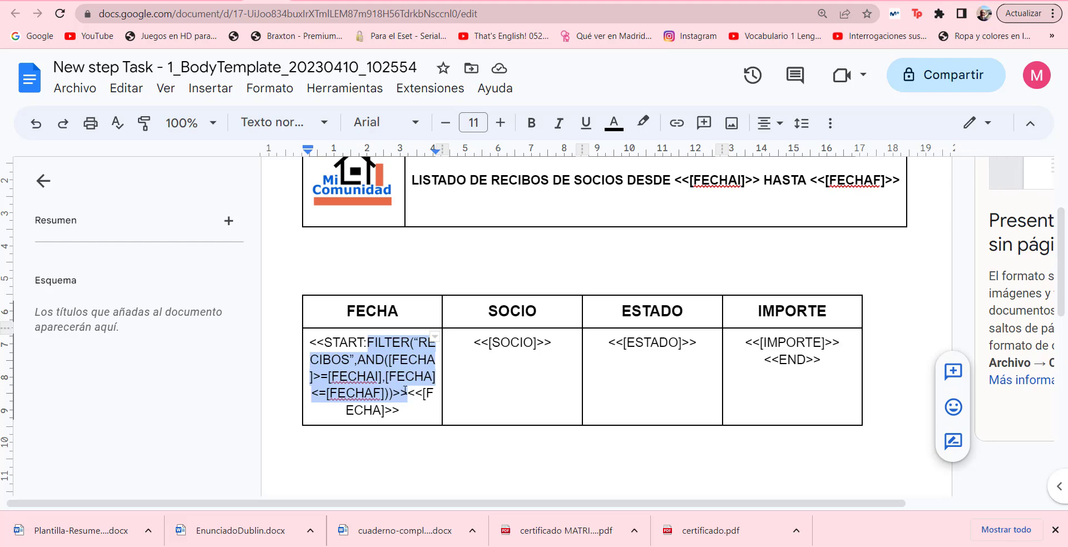
{"action": "left_click_drag", "start_coordinate": [409, 396], "coordinate": [434, 407]}
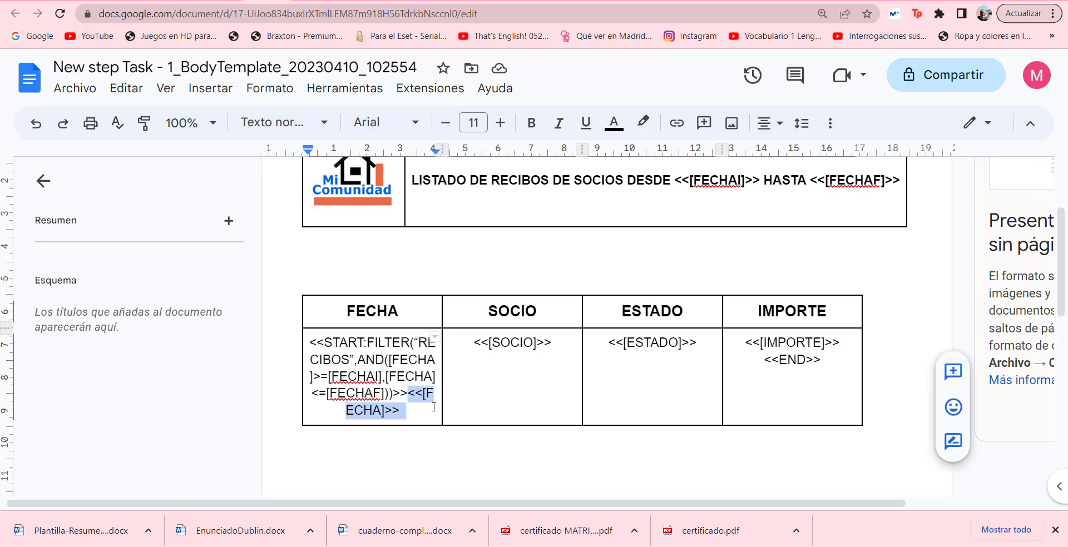
{"action": "left_click", "coordinate": [412, 416]}
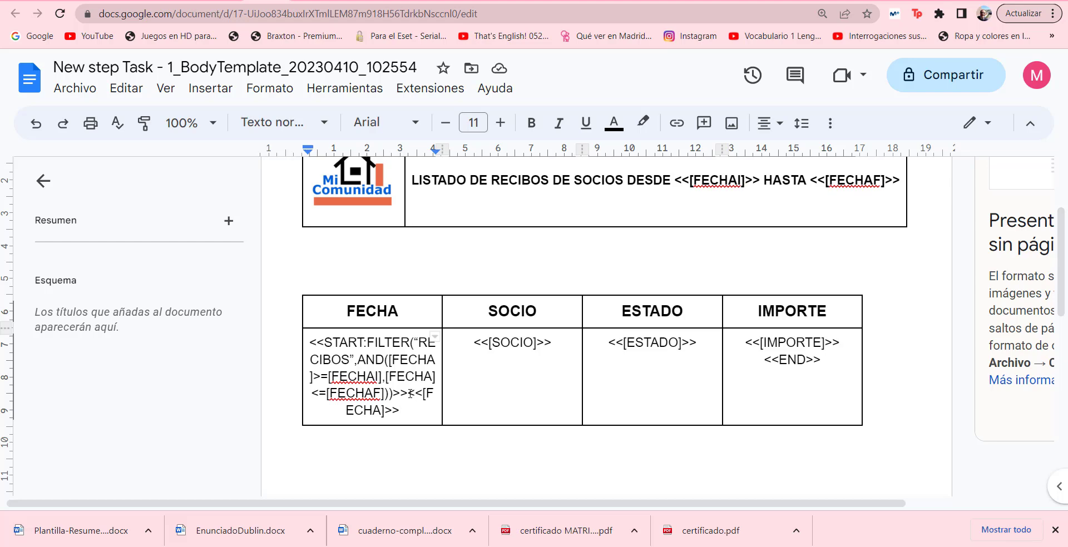
{"action": "left_click_drag", "start_coordinate": [409, 394], "coordinate": [437, 410]}
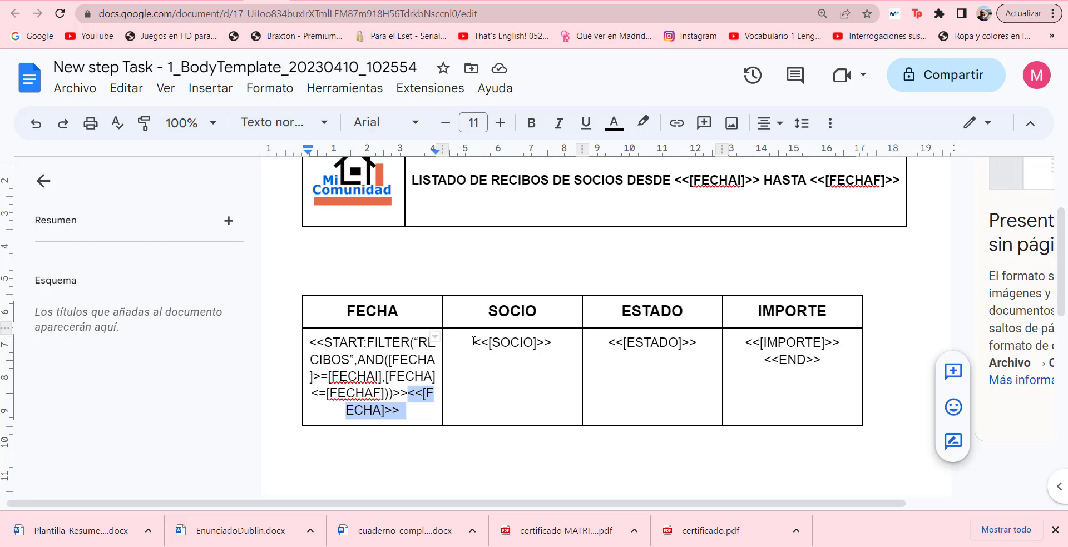
{"action": "left_click_drag", "start_coordinate": [473, 341], "coordinate": [555, 341]}
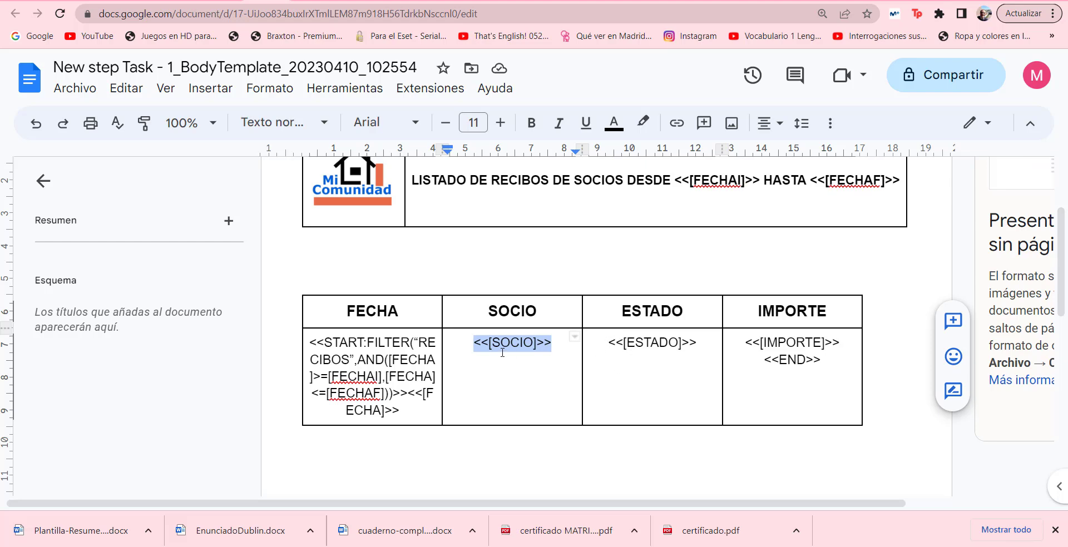
{"action": "left_click_drag", "start_coordinate": [606, 338], "coordinate": [823, 345]}
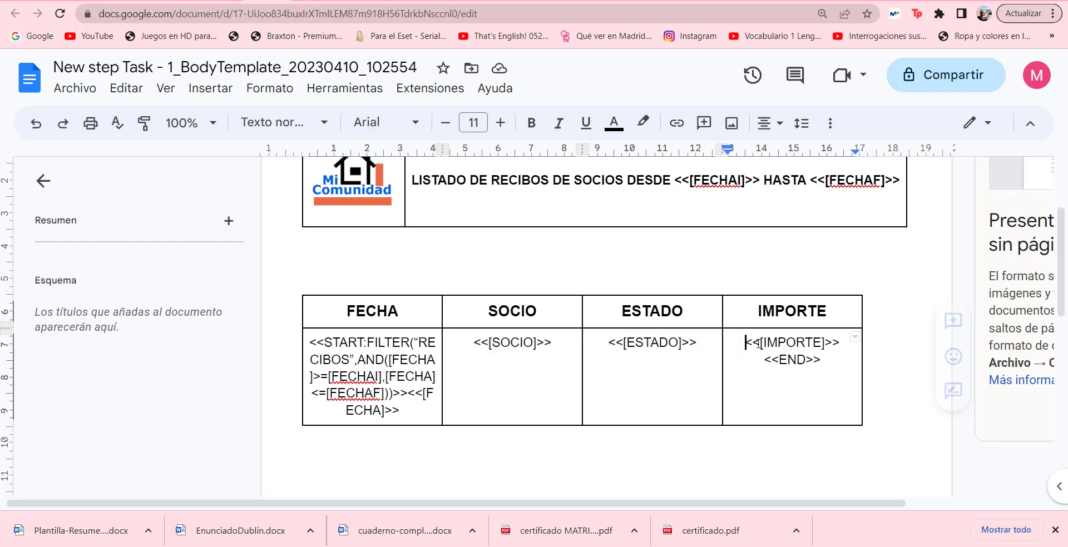
{"action": "left_click_drag", "start_coordinate": [764, 360], "coordinate": [826, 359]}
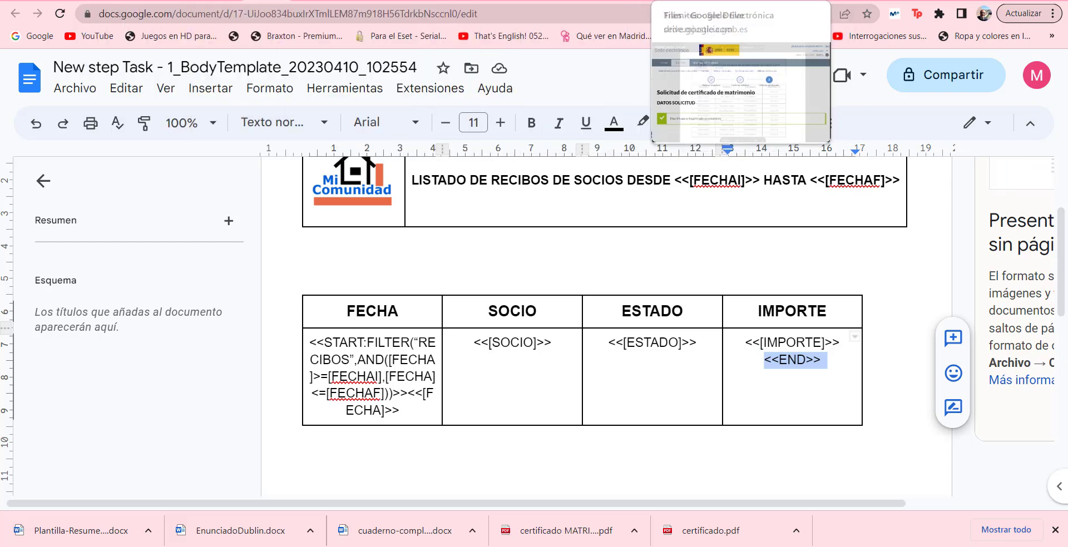
Close the generated PDF preview and return to the comunidades2-3824446 Drive folder.
{"action": "left_click", "coordinate": [695, 2]}
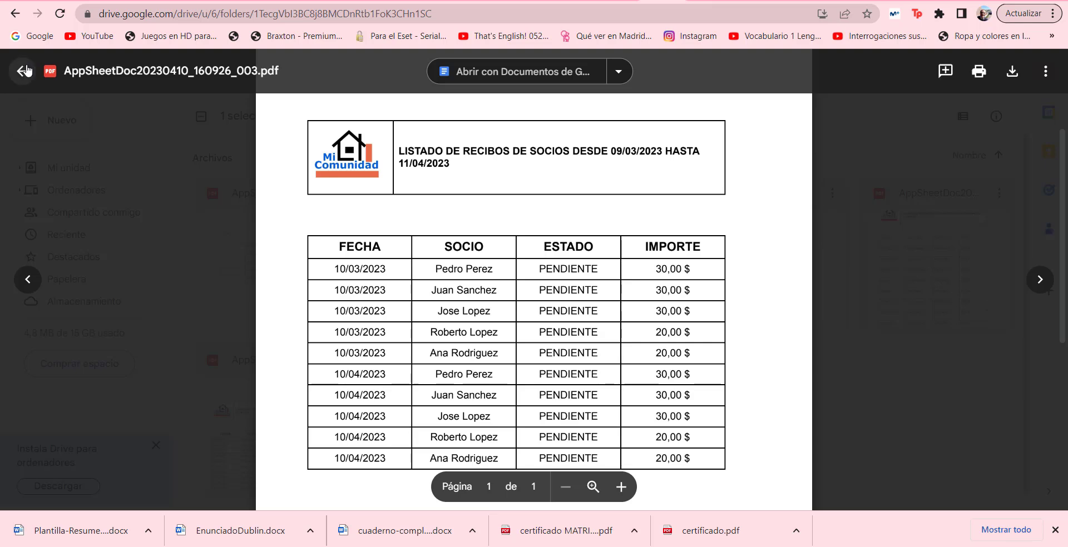
{"action": "left_click", "coordinate": [24, 70]}
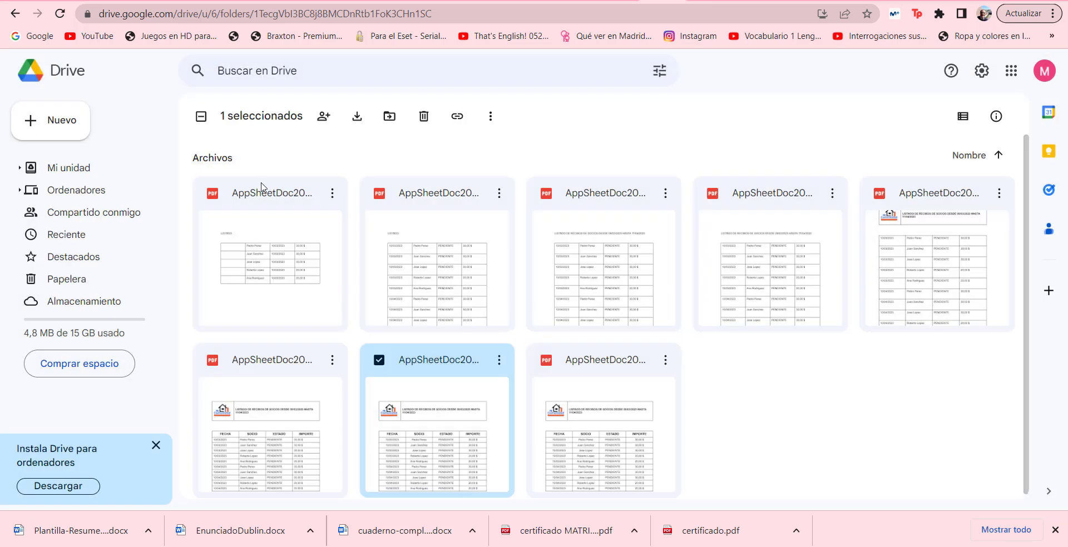
{"action": "left_click", "coordinate": [15, 13]}
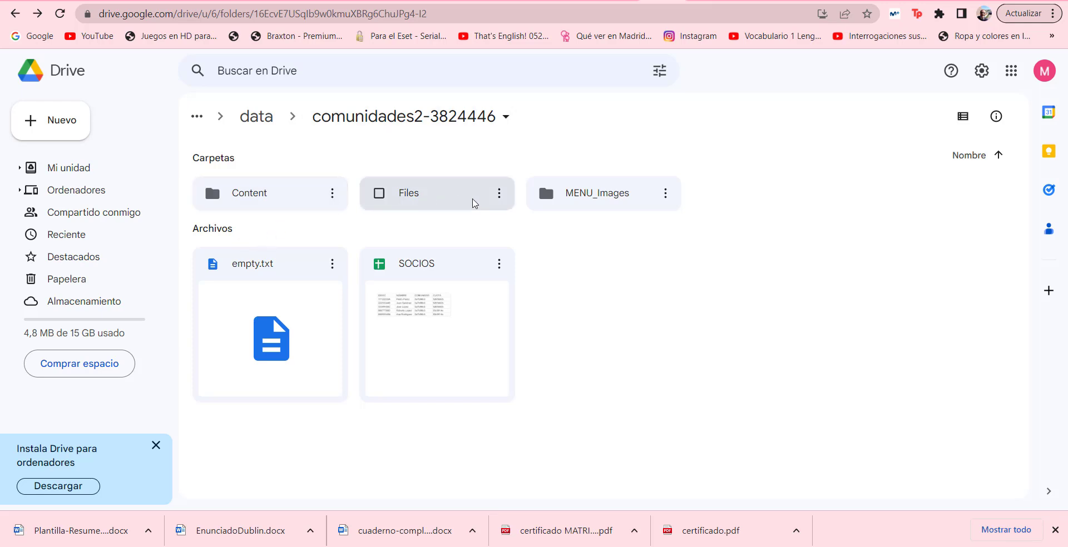
Browse the Content and Files folders, then open the New step Task body template document.
{"action": "double_click", "coordinate": [251, 195]}
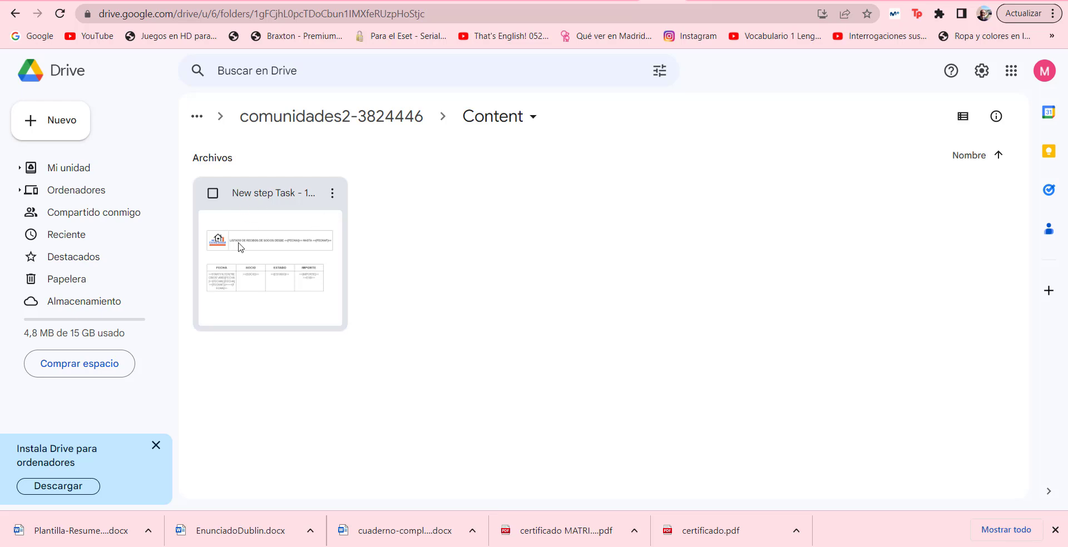
{"action": "left_click", "coordinate": [15, 13]}
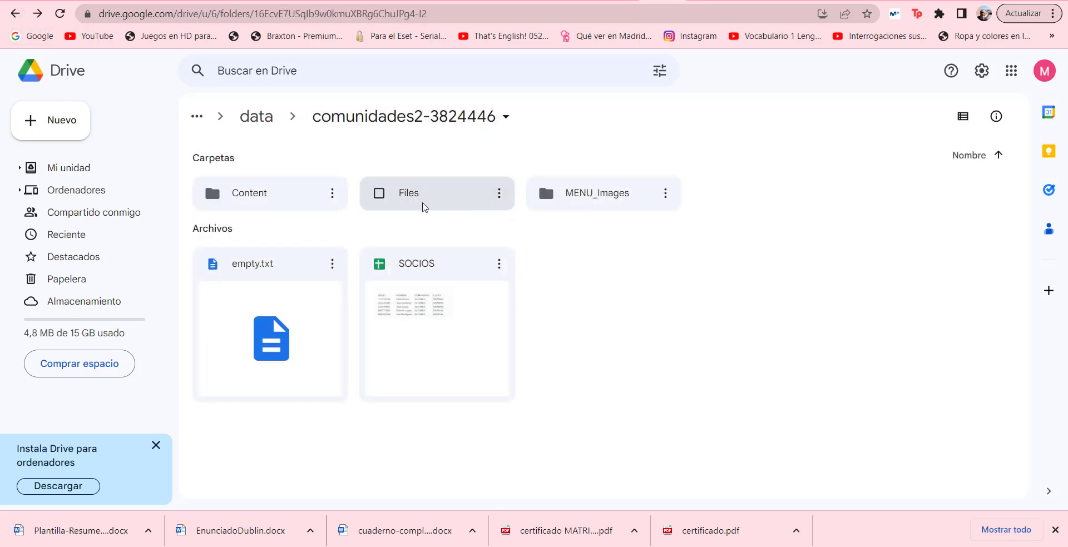
{"action": "double_click", "coordinate": [424, 207]}
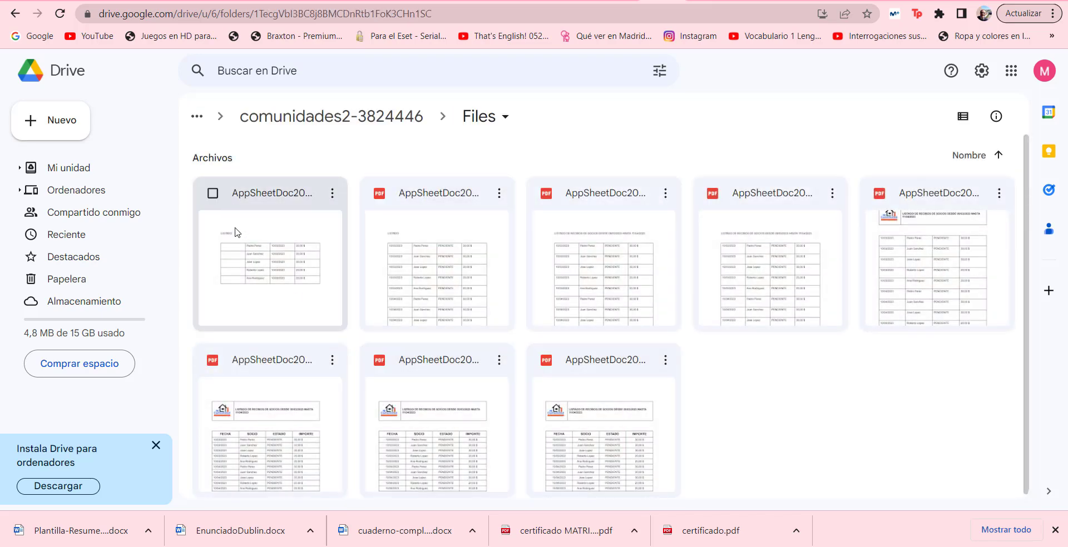
{"action": "left_click", "coordinate": [15, 14]}
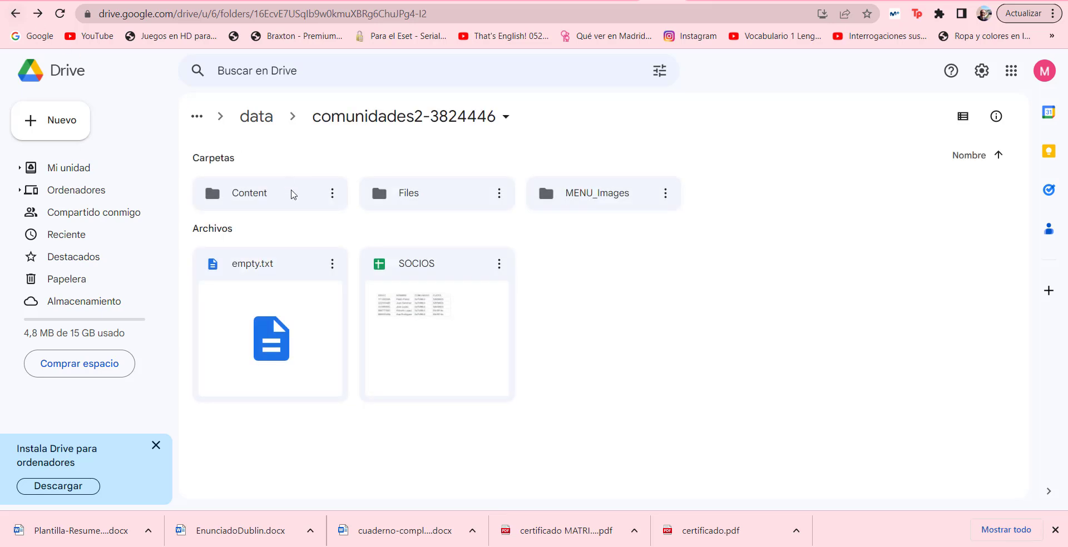
{"action": "double_click", "coordinate": [257, 197]}
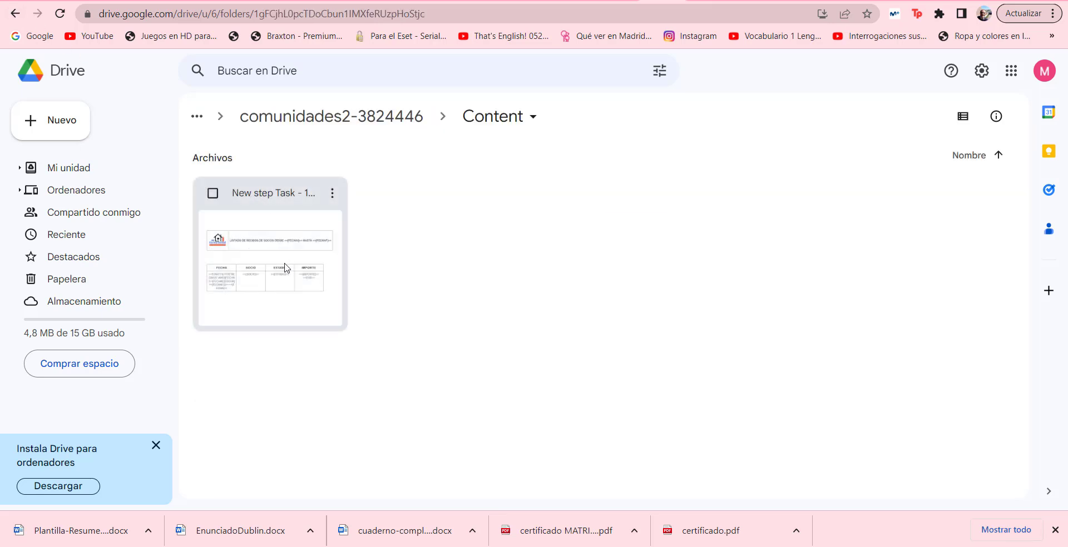
{"action": "double_click", "coordinate": [285, 268]}
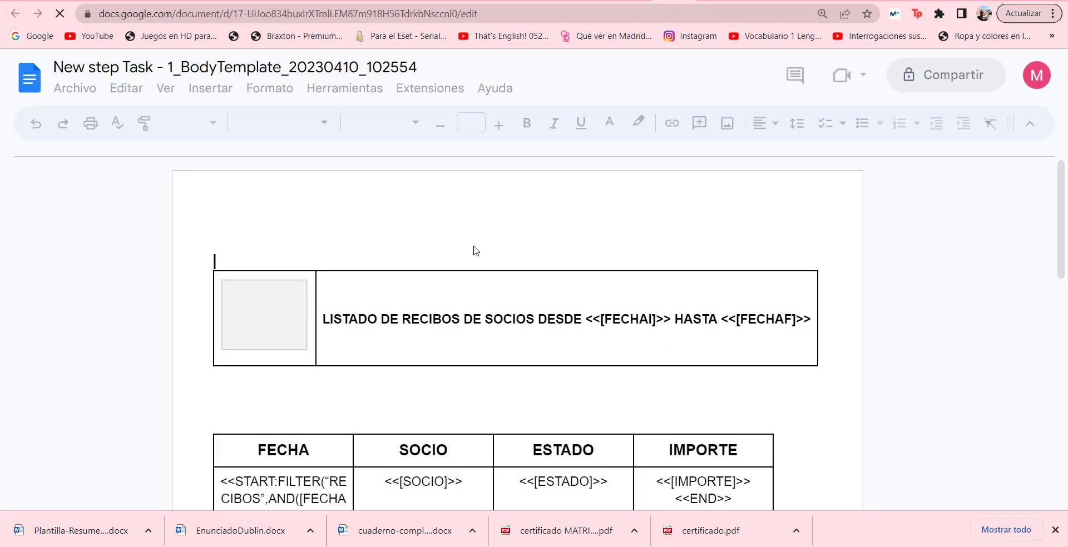
Select the <<[FECHAI]>> placeholder in the template title, then return to the AppSheet editor.
{"action": "left_click", "coordinate": [366, 311]}
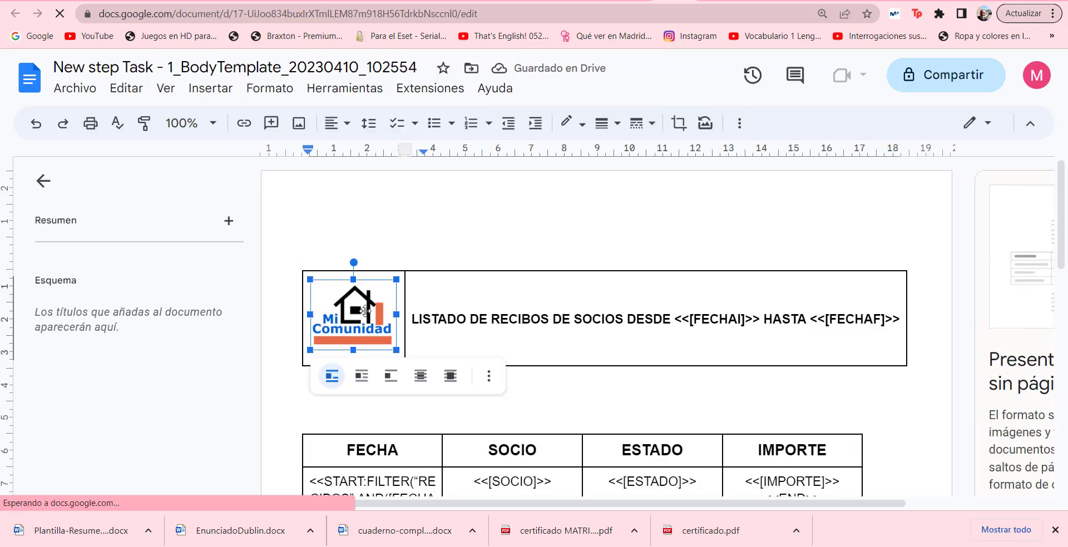
{"action": "left_click", "coordinate": [474, 327]}
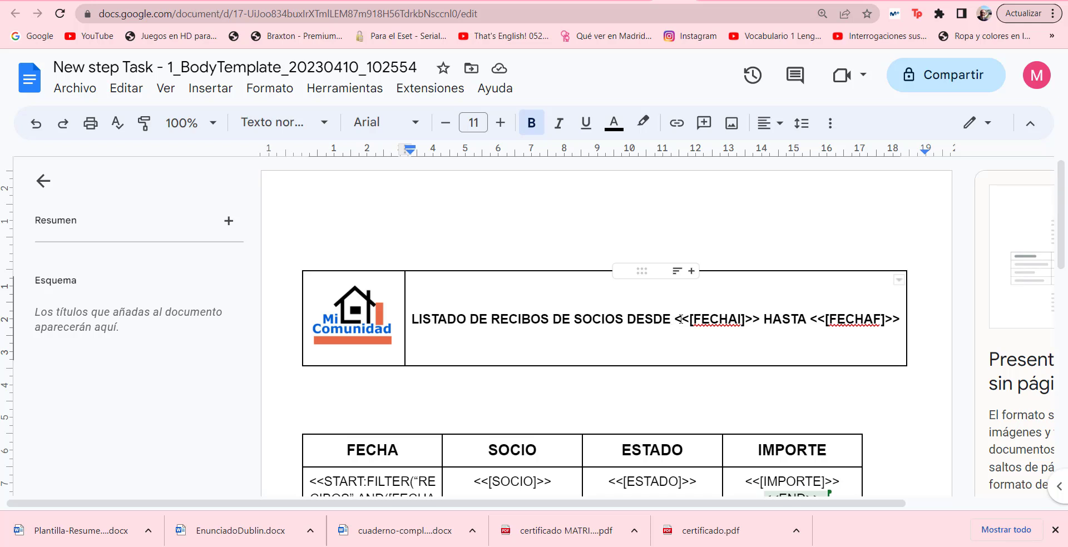
{"action": "left_click_drag", "start_coordinate": [675, 319], "coordinate": [766, 323]}
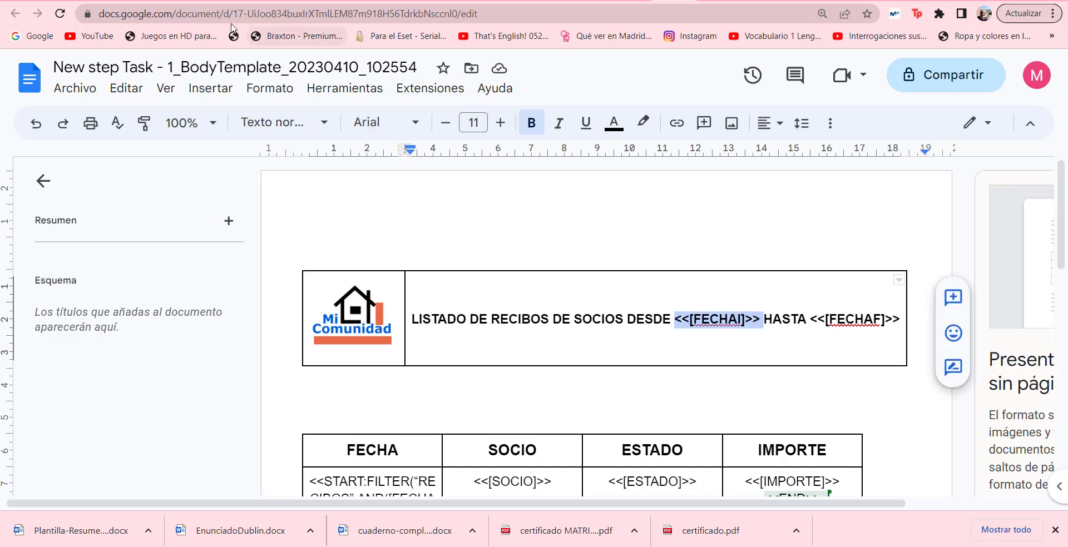
{"action": "left_click", "coordinate": [142, 1]}
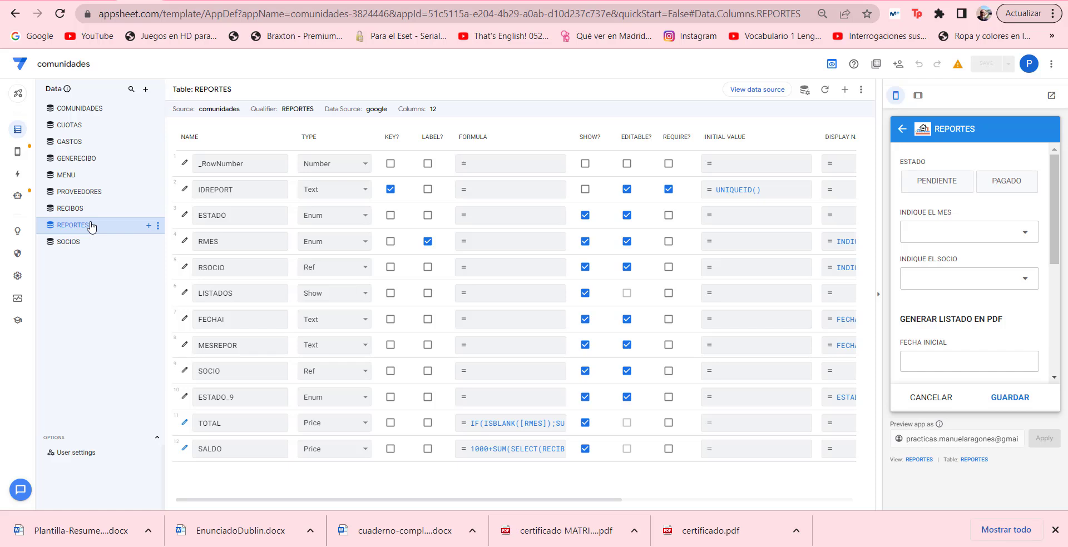
Scroll through the REPORTES form preview and focus the FECHA INICIAL field.
{"action": "scroll", "coordinate": [992, 262], "scroll_direction": "down", "scroll_amount": 4}
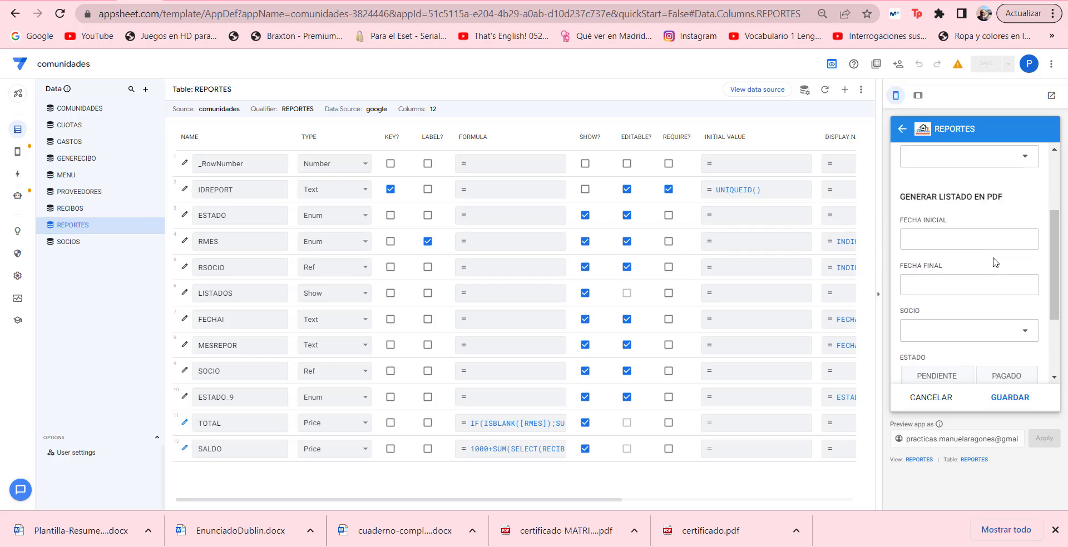
{"action": "scroll", "coordinate": [982, 265], "scroll_direction": "up", "scroll_amount": 4}
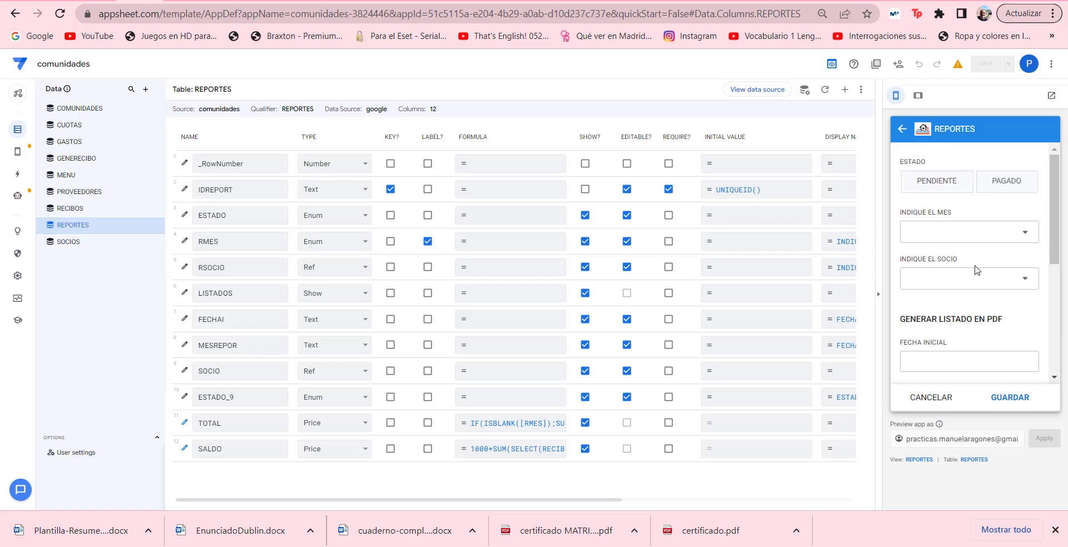
{"action": "scroll", "coordinate": [974, 270], "scroll_direction": "down", "scroll_amount": 2}
{"action": "scroll", "coordinate": [974, 272], "scroll_direction": "down", "scroll_amount": 2}
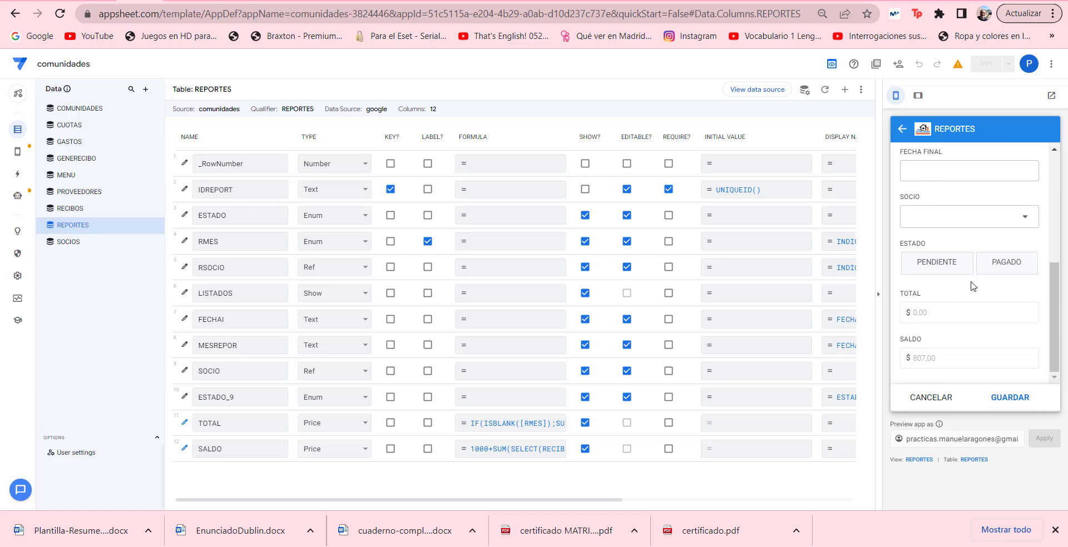
{"action": "scroll", "coordinate": [972, 287], "scroll_direction": "up", "scroll_amount": 2}
{"action": "left_click", "coordinate": [937, 266]}
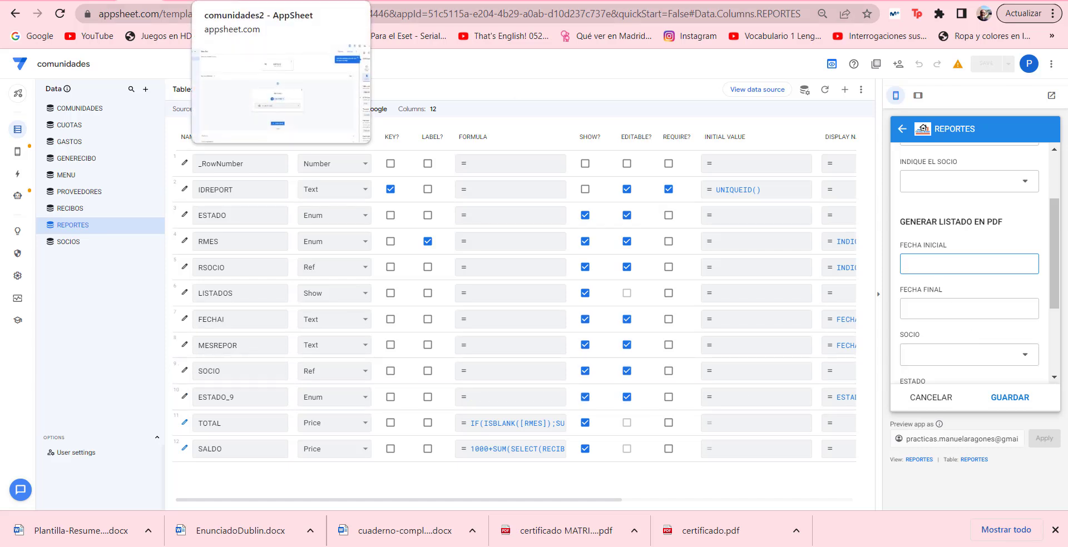
Compare the original app's REPORTES columns, then return to the comunidades2 New Bot editor.
{"action": "key", "text": "ctrl+Tab"}
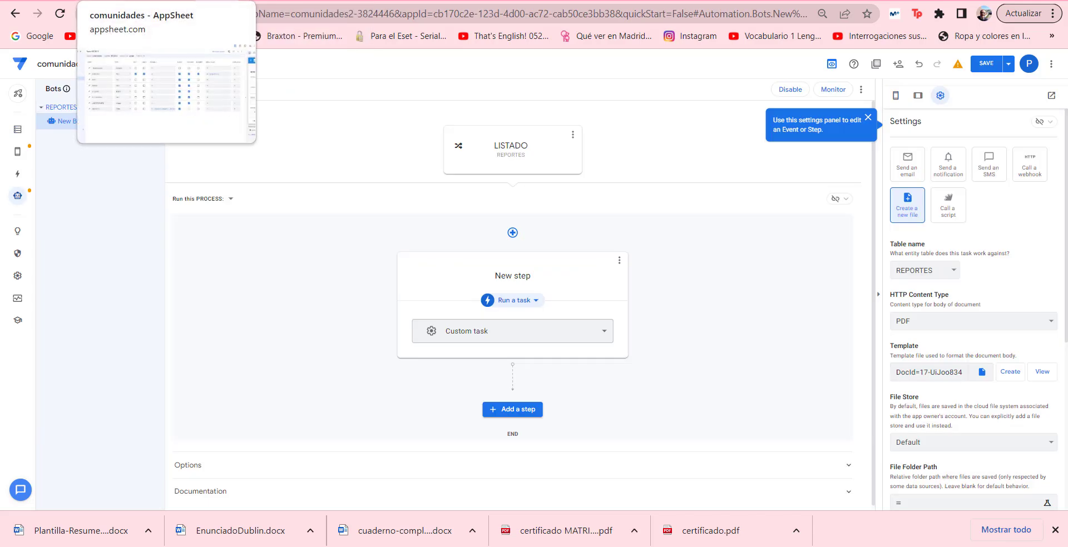
{"action": "key", "text": "ctrl+shift+Tab"}
{"action": "left_click", "coordinate": [73, 224]}
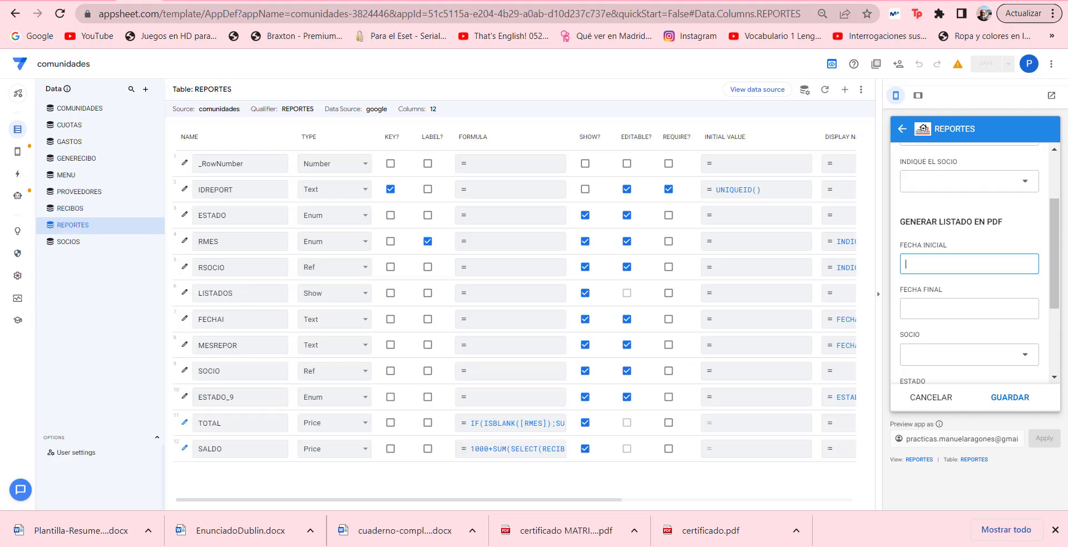
{"action": "key", "text": "ctrl+Tab"}
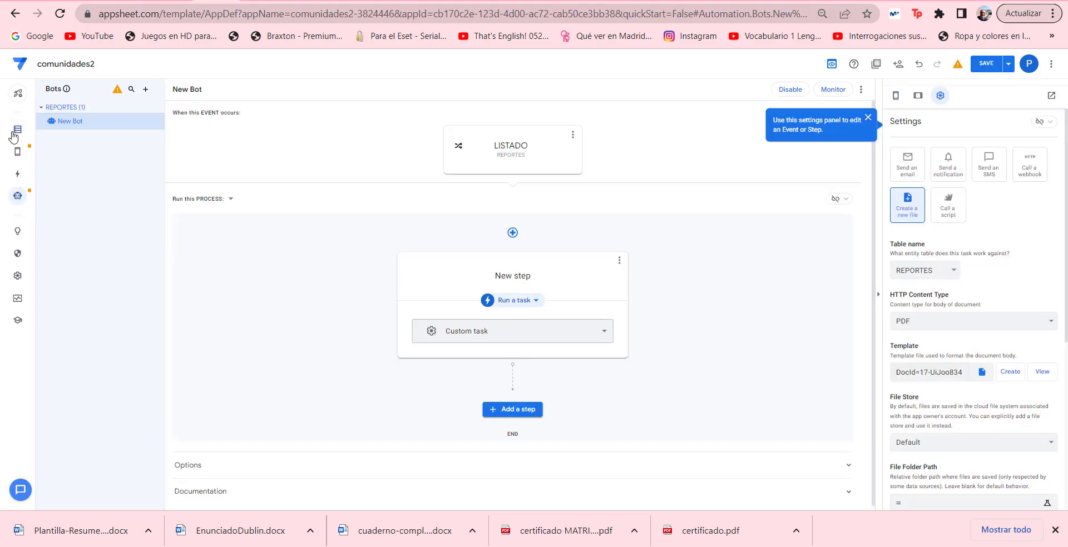
Show the comunidades2 data columns and open the REPORTES form in the preview.
{"action": "left_click", "coordinate": [17, 129]}
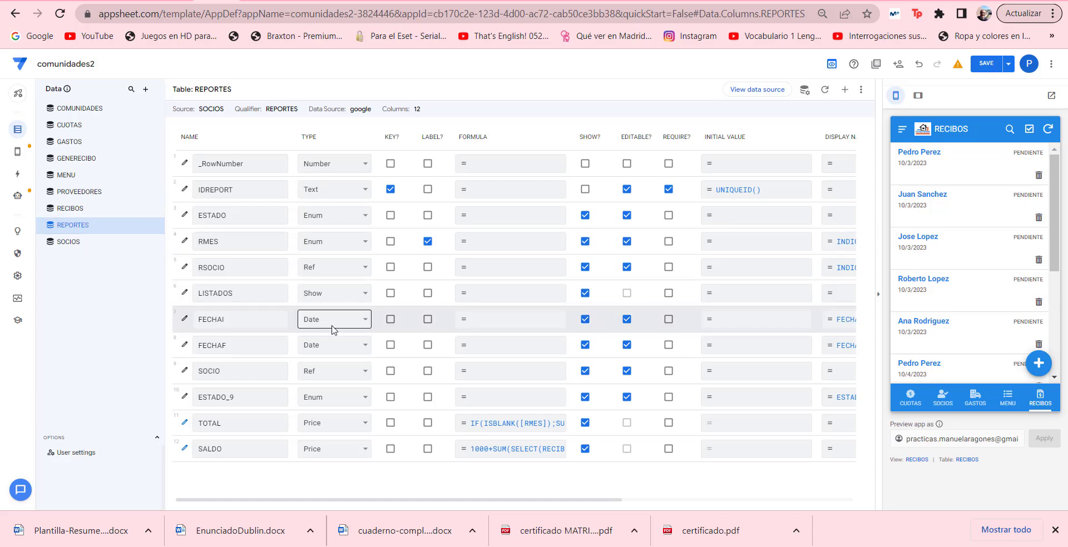
{"action": "left_click", "coordinate": [901, 128]}
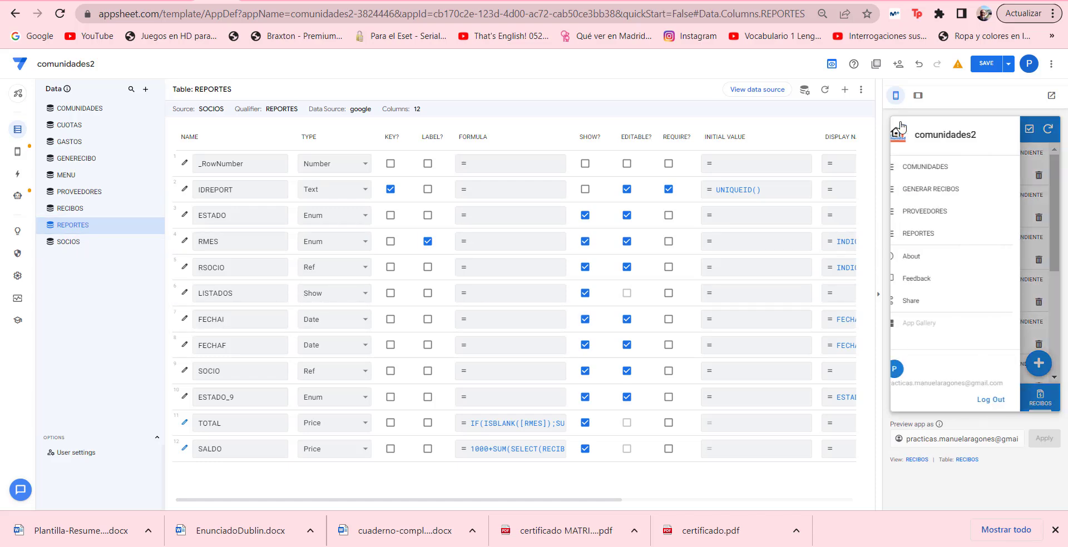
{"action": "left_click", "coordinate": [935, 237]}
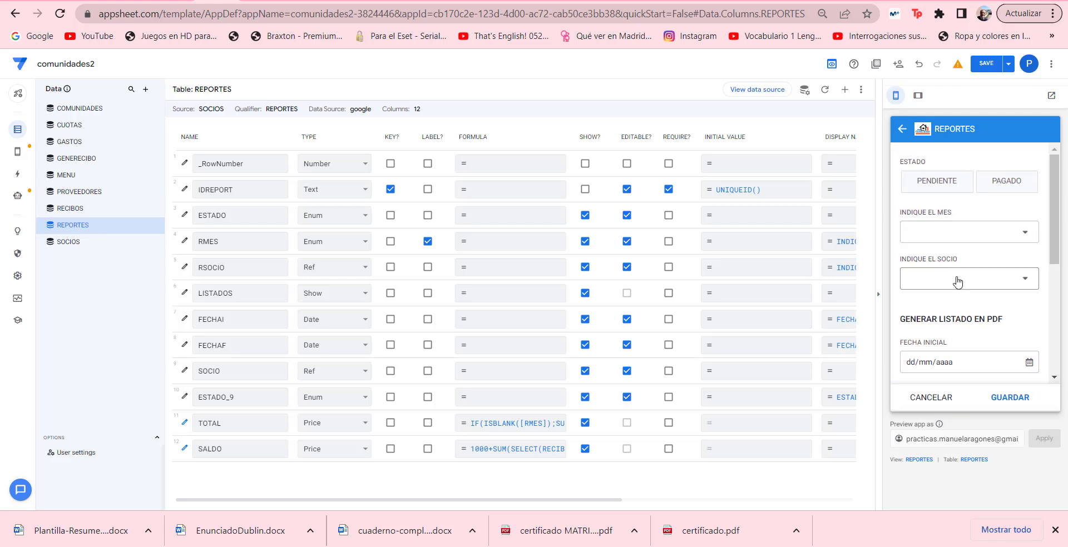
{"action": "scroll", "coordinate": [1000, 340], "scroll_direction": "down", "scroll_amount": 5}
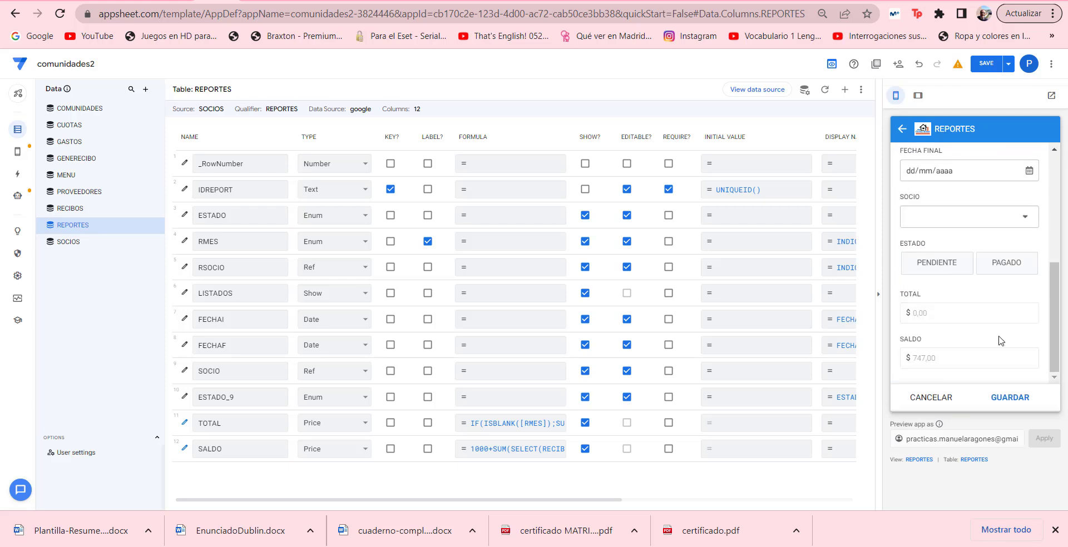
{"action": "scroll", "coordinate": [954, 239], "scroll_direction": "up", "scroll_amount": 2}
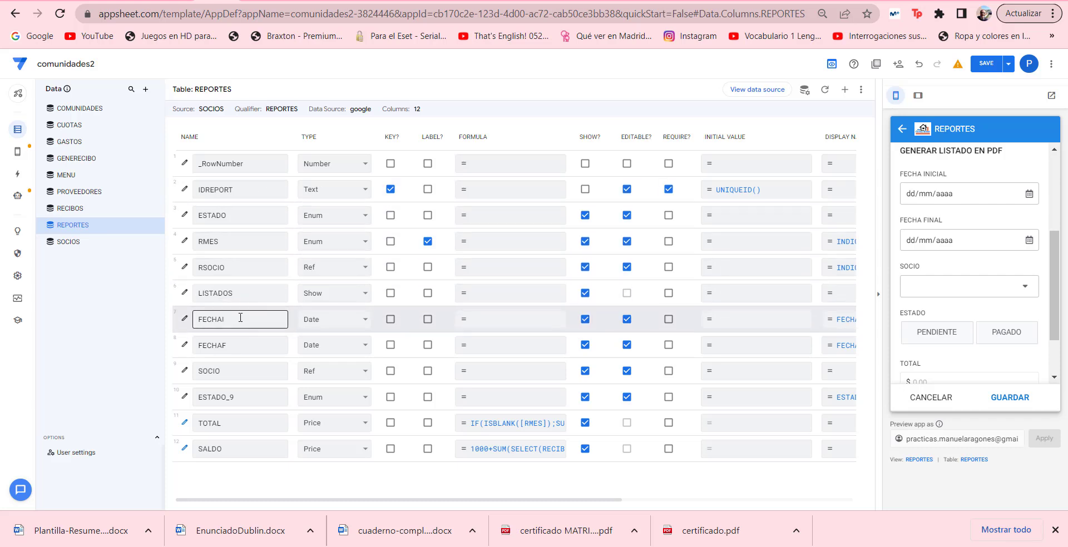
Inspect the FECHAF and FECHAI Date column names in the REPORTES table.
{"action": "left_click", "coordinate": [243, 344]}
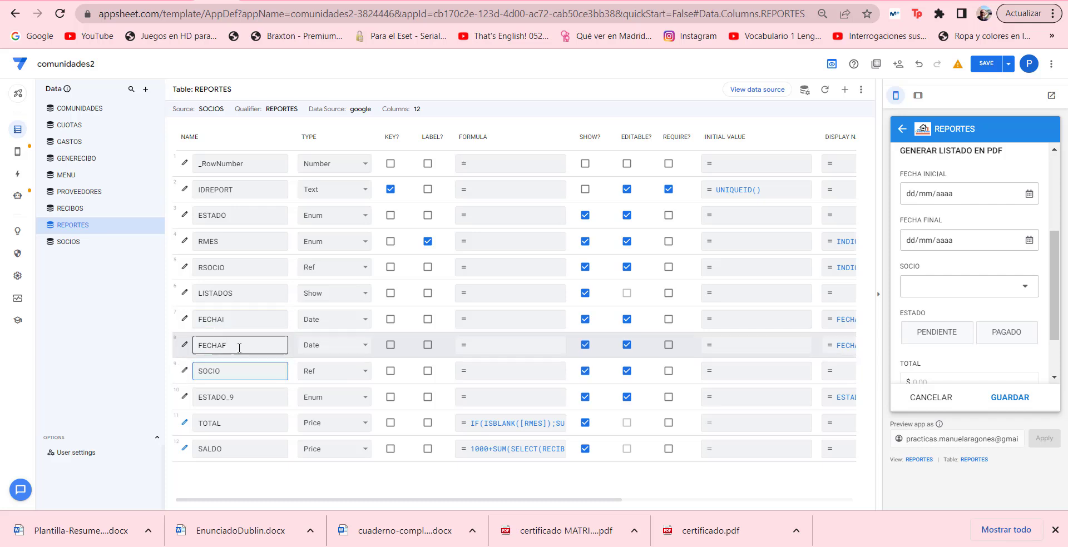
{"action": "left_click", "coordinate": [239, 322]}
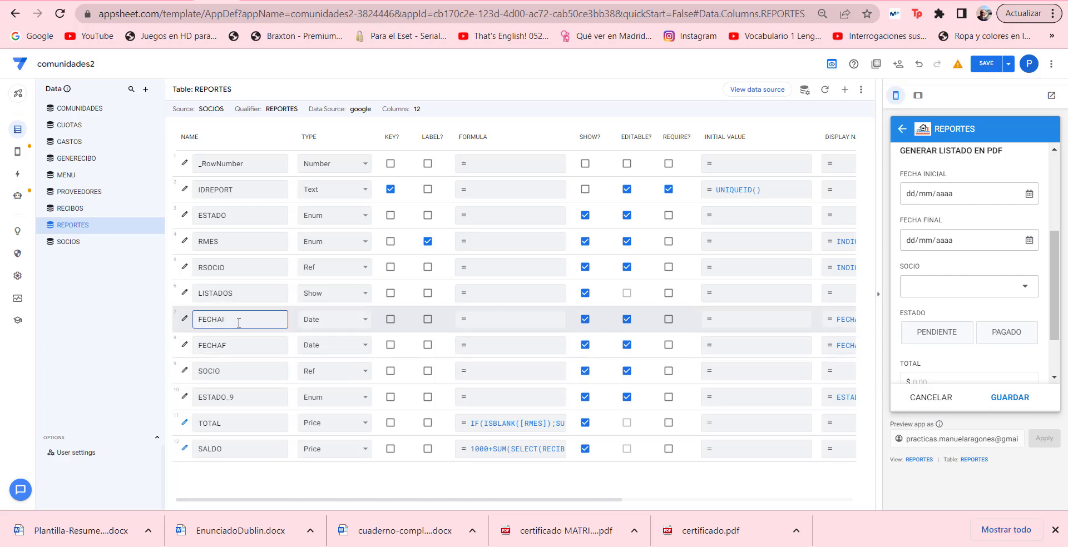
{"action": "scroll", "coordinate": [1043, 262], "scroll_direction": "down", "scroll_amount": 2}
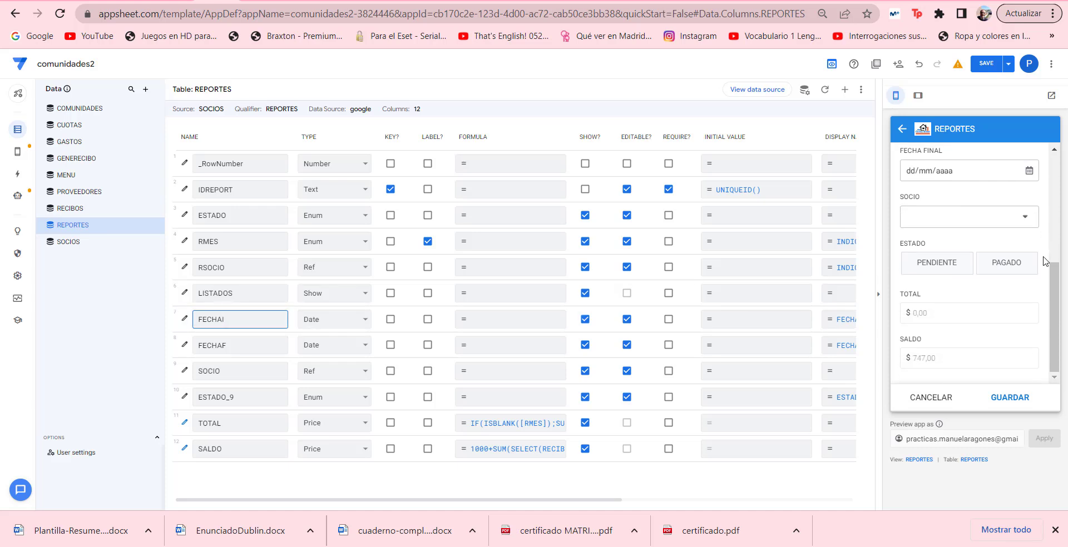
{"action": "scroll", "coordinate": [953, 278], "scroll_direction": "up", "scroll_amount": 2}
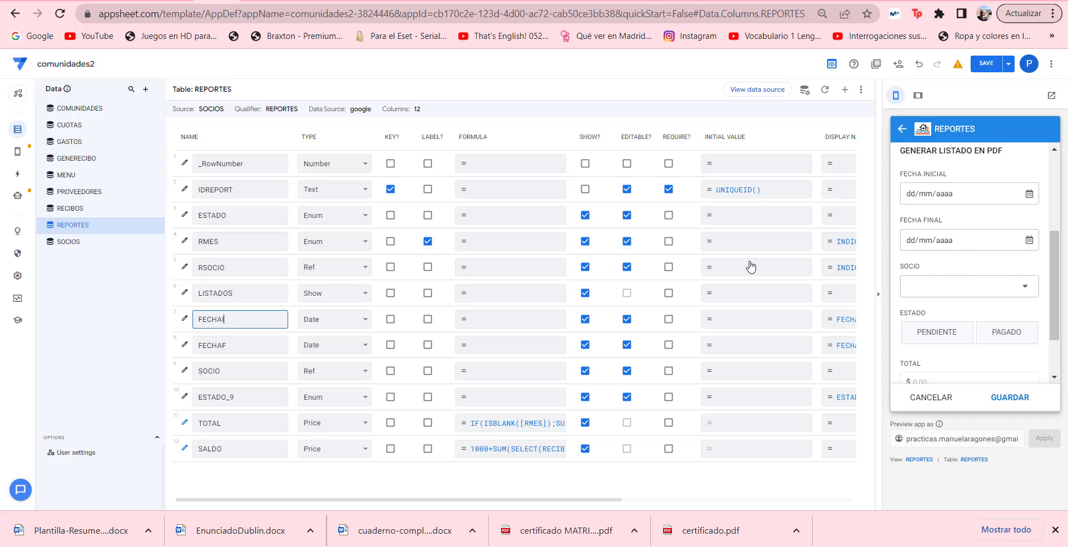
{"action": "left_click", "coordinate": [248, 345]}
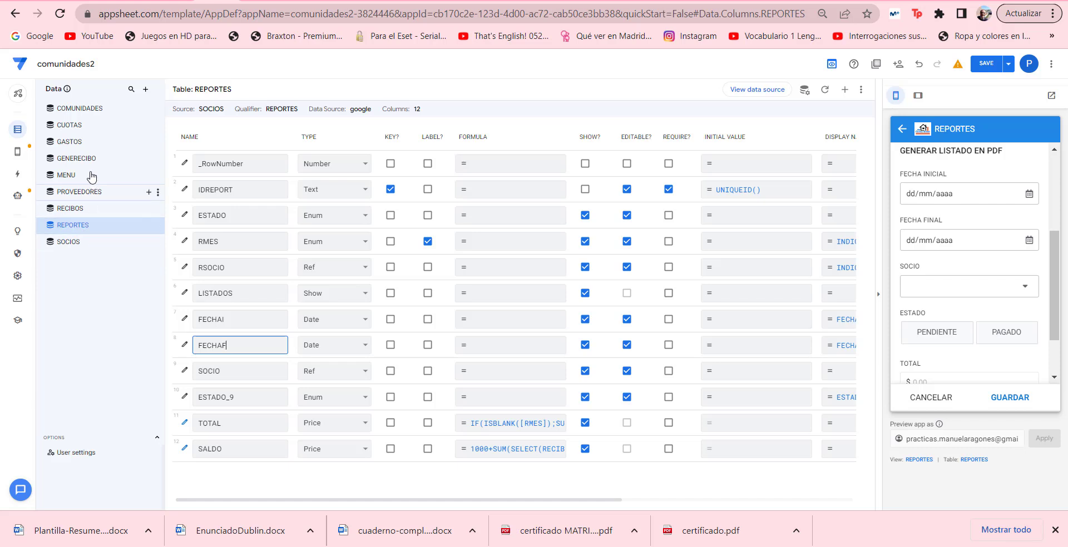
{"action": "left_click", "coordinate": [70, 213]}
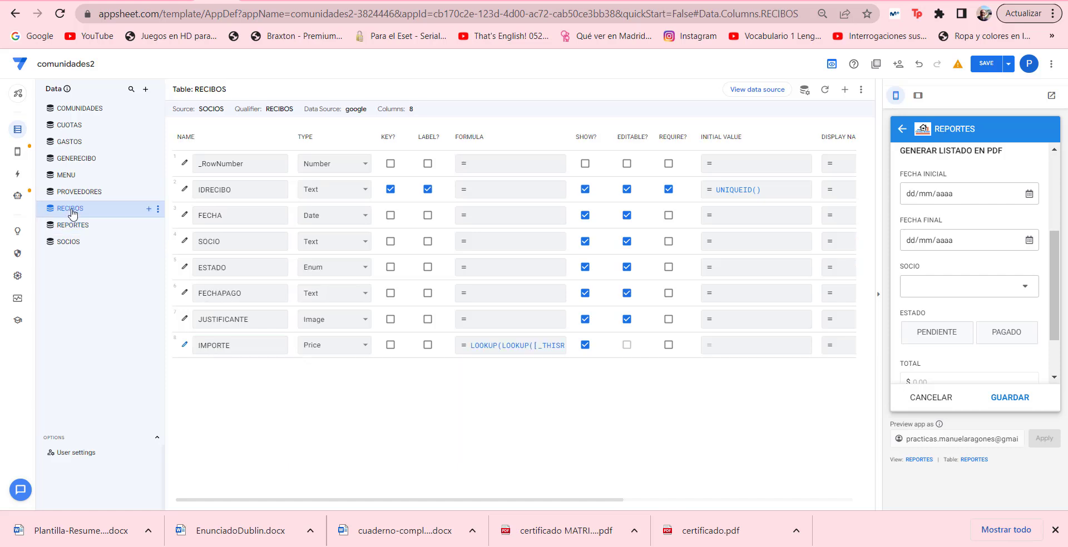
{"action": "left_click", "coordinate": [932, 399]}
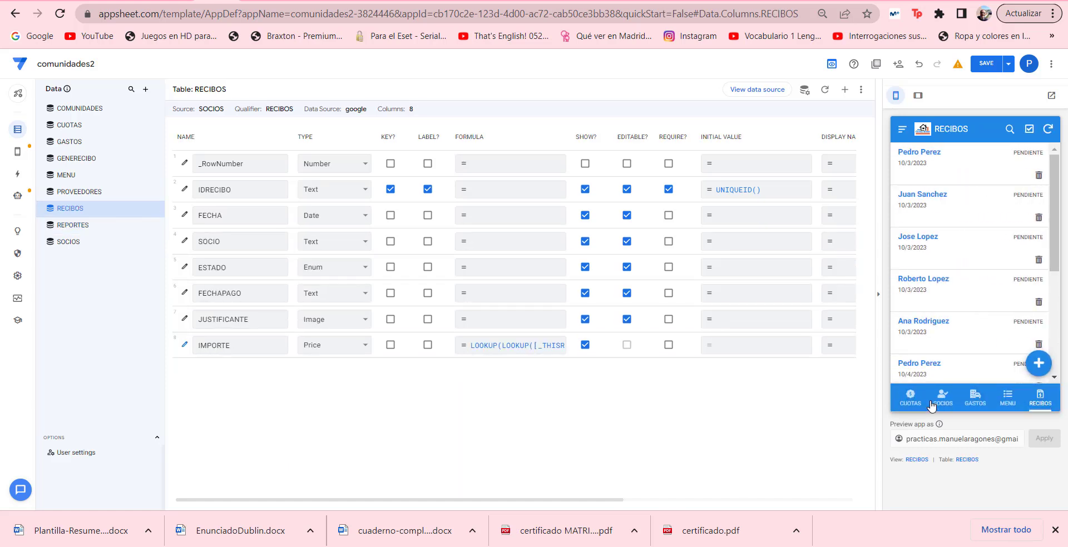
{"action": "scroll", "coordinate": [962, 234], "scroll_direction": "down", "scroll_amount": 1}
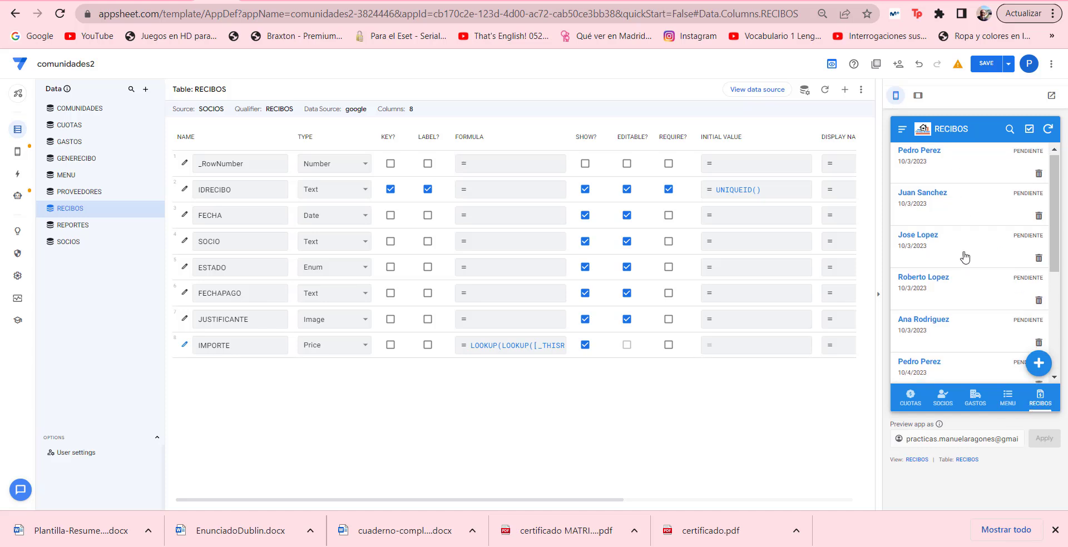
{"action": "scroll", "coordinate": [965, 257], "scroll_direction": "down", "scroll_amount": 4}
{"action": "scroll", "coordinate": [964, 257], "scroll_direction": "up", "scroll_amount": 5}
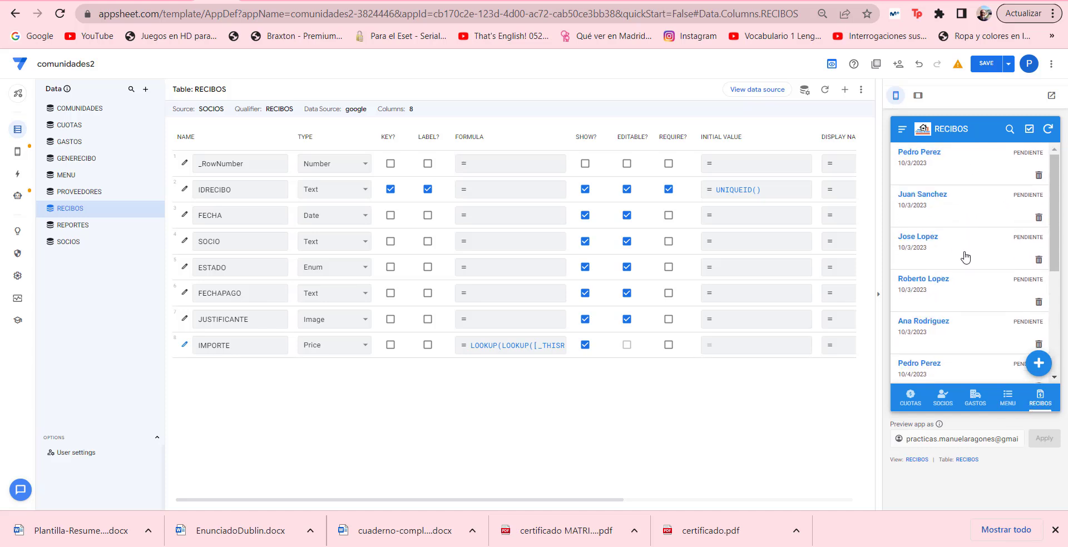
{"action": "left_click", "coordinate": [950, 206]}
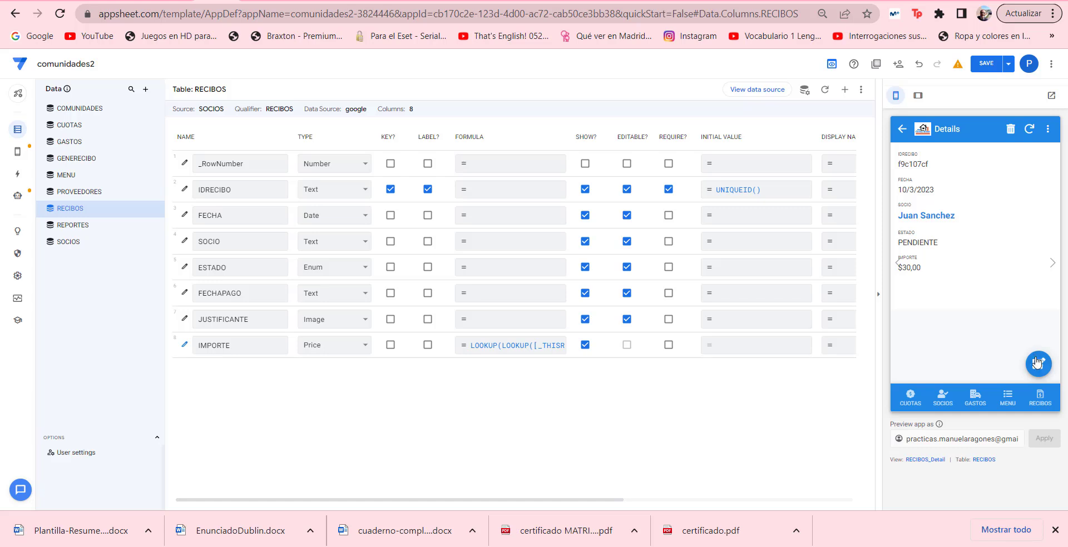
{"action": "left_click", "coordinate": [1037, 364]}
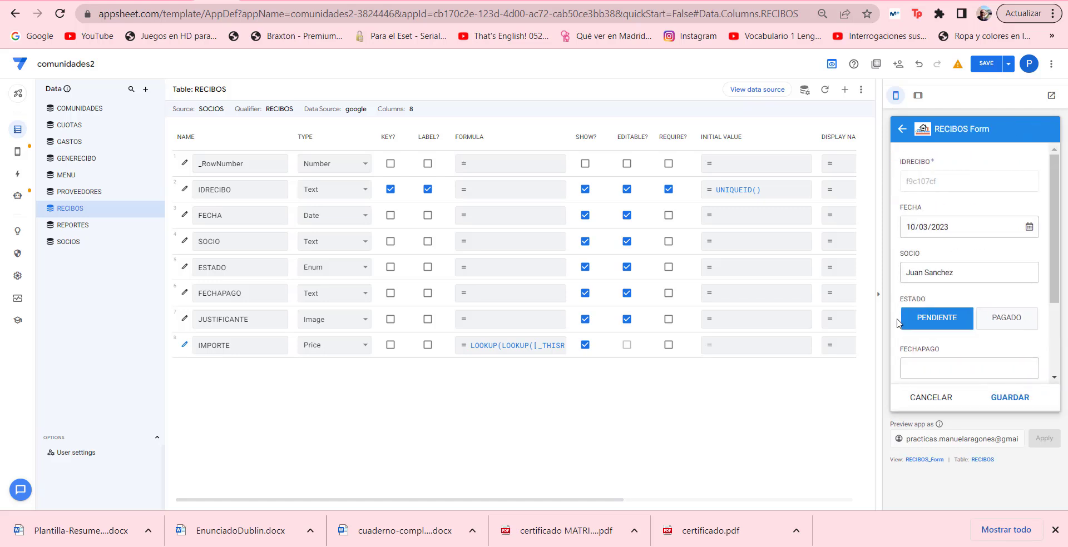
{"action": "scroll", "coordinate": [978, 367], "scroll_direction": "down", "scroll_amount": 2}
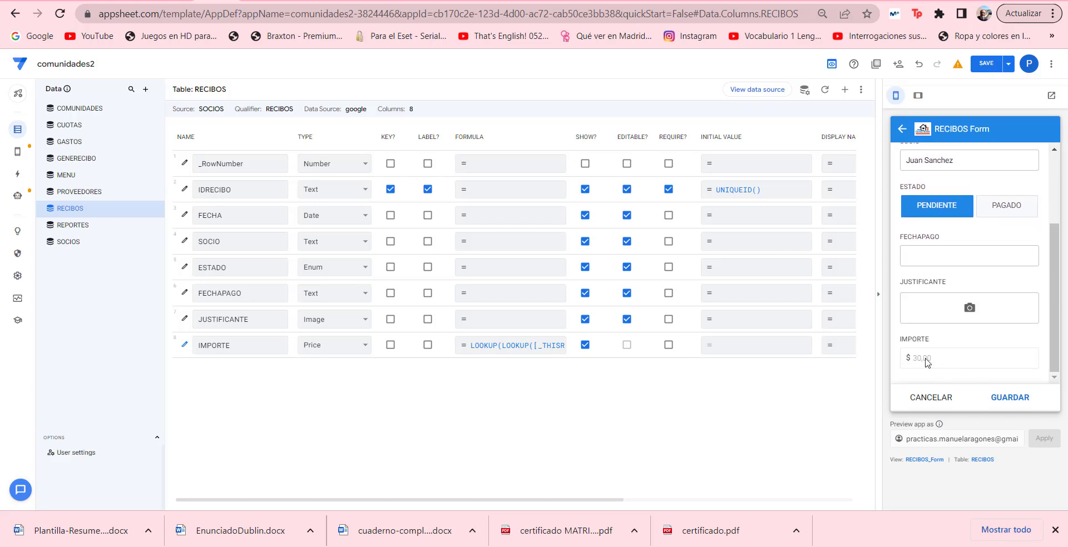
{"action": "left_click", "coordinate": [938, 397]}
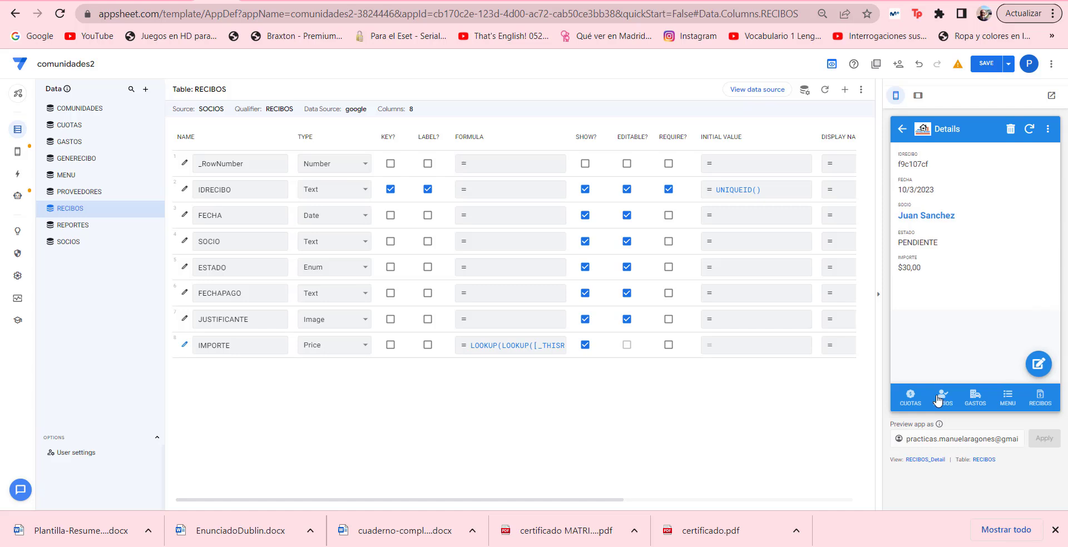
{"action": "left_click", "coordinate": [901, 128]}
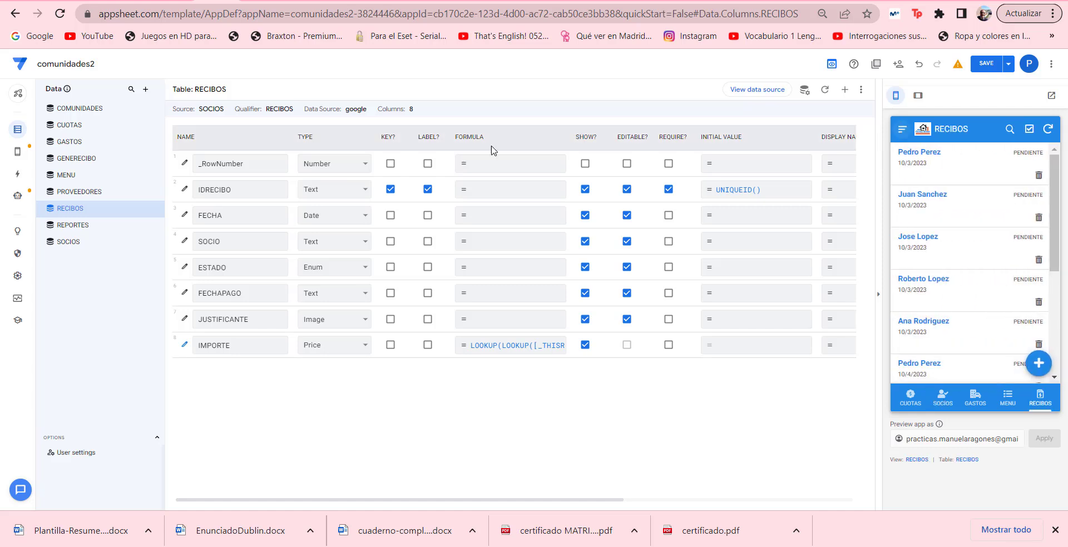
Open the REPORTES view settings in Views and show the REPORTES form in the preview.
{"action": "left_click", "coordinate": [66, 226]}
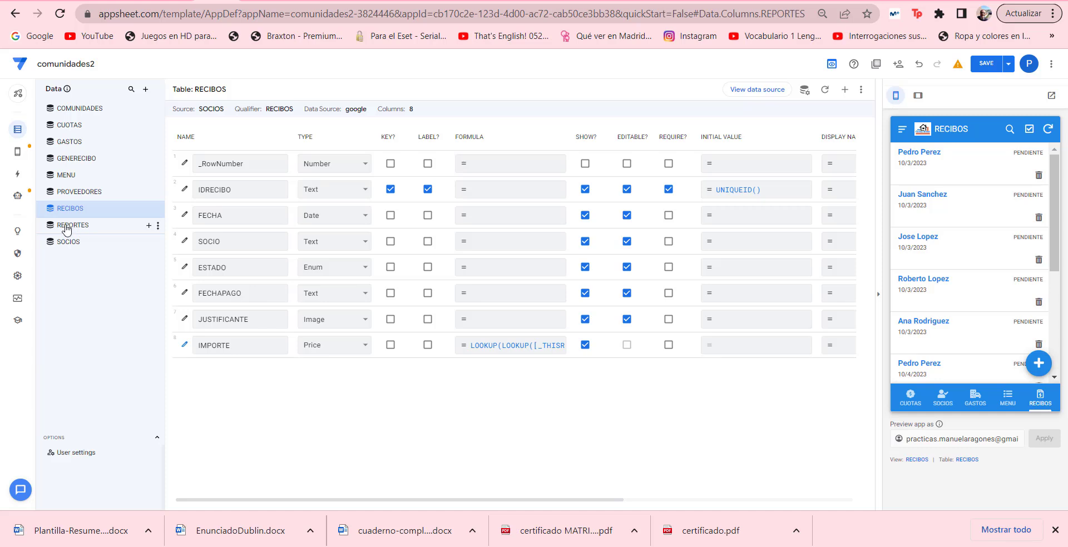
{"action": "left_click", "coordinate": [66, 213]}
{"action": "left_click", "coordinate": [83, 227]}
{"action": "mouse_move", "coordinate": [21, 153]}
{"action": "left_click", "coordinate": [60, 149]}
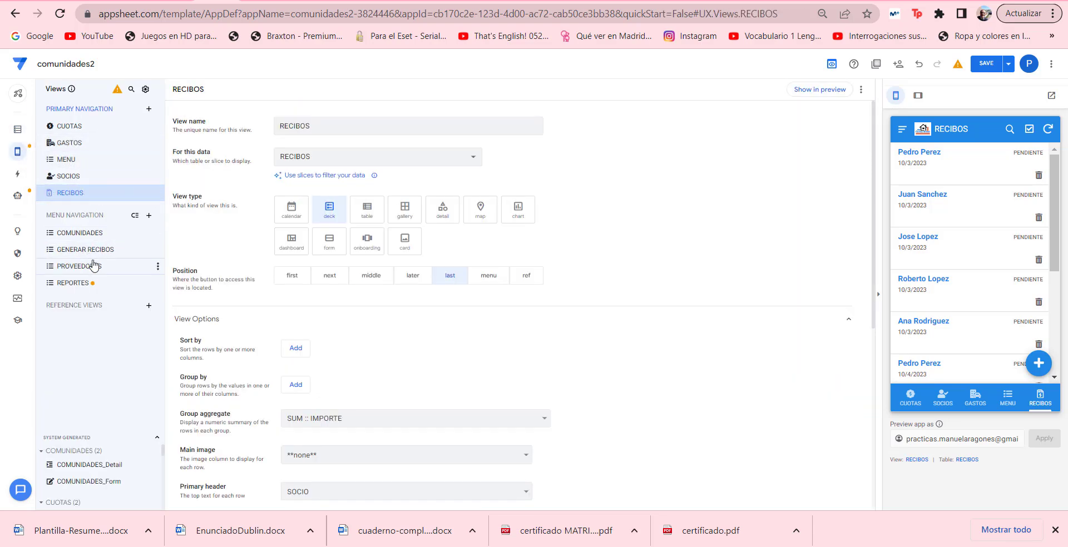
{"action": "left_click", "coordinate": [74, 284]}
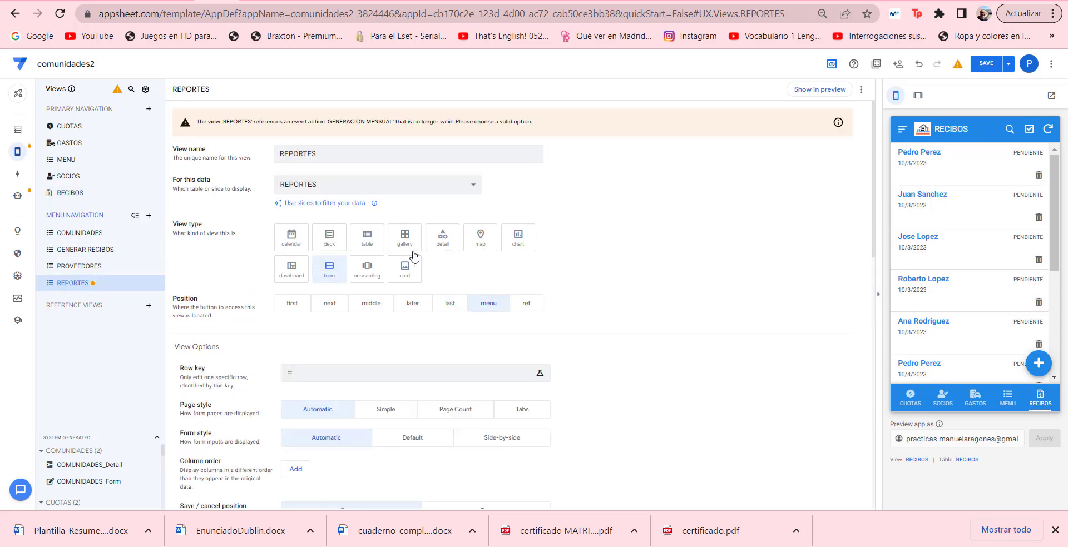
{"action": "left_click", "coordinate": [902, 129]}
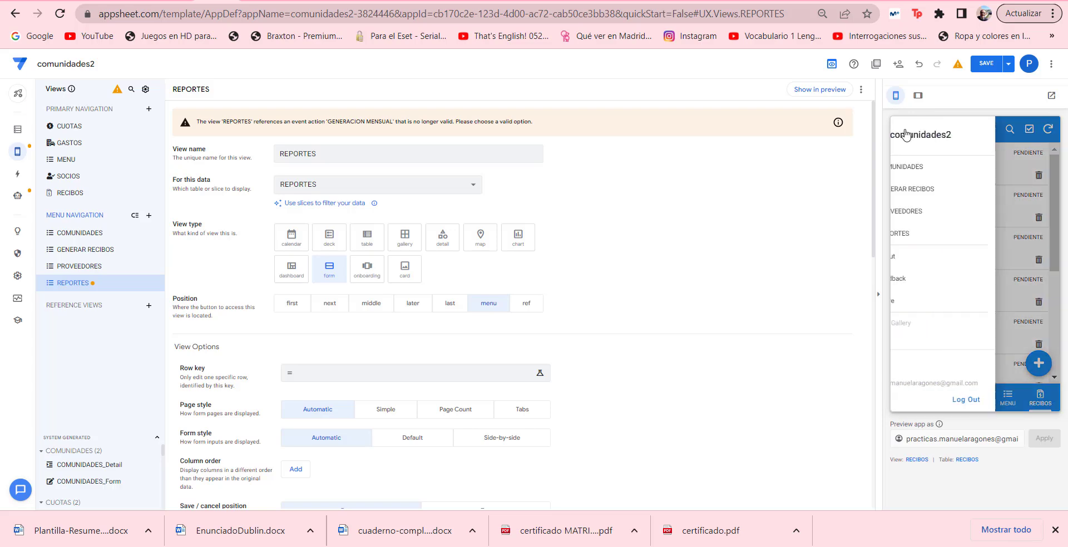
{"action": "left_click", "coordinate": [937, 234]}
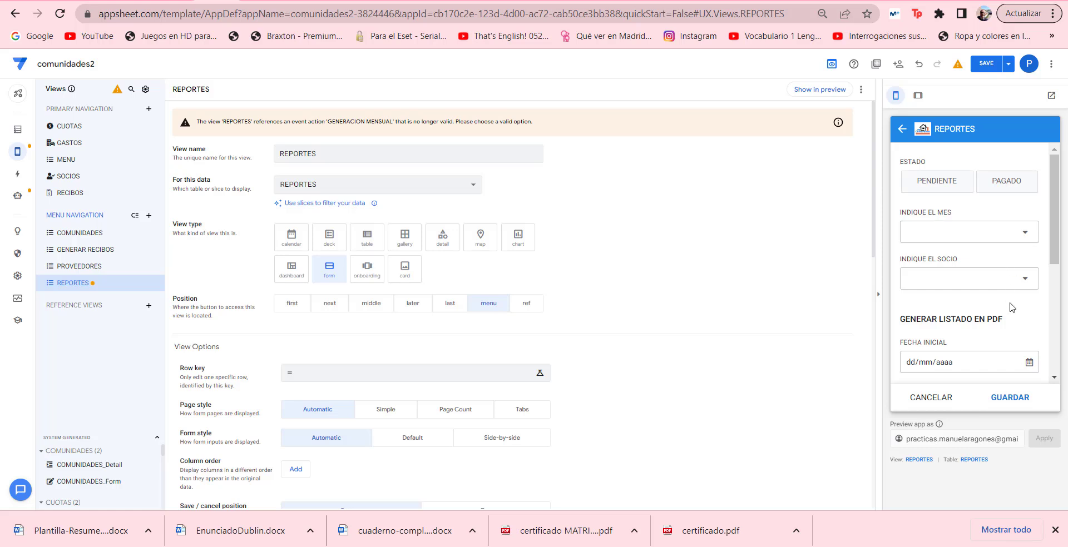
Save a report with FECHA INICIAL 09/03/2023 and FECHA FINAL 11/04/2023.
{"action": "scroll", "coordinate": [1008, 313], "scroll_direction": "down", "scroll_amount": 3}
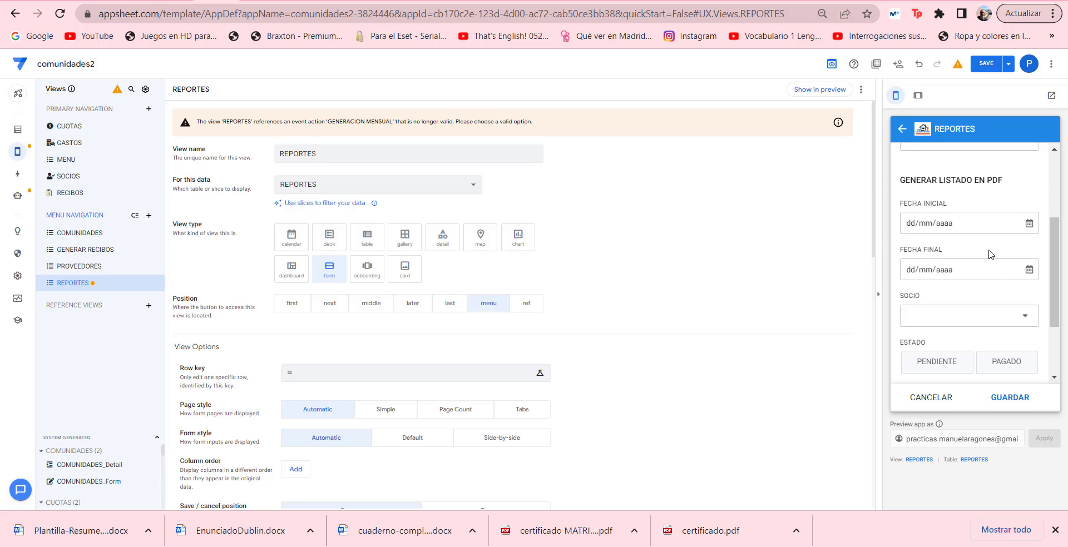
{"action": "left_click", "coordinate": [1029, 223]}
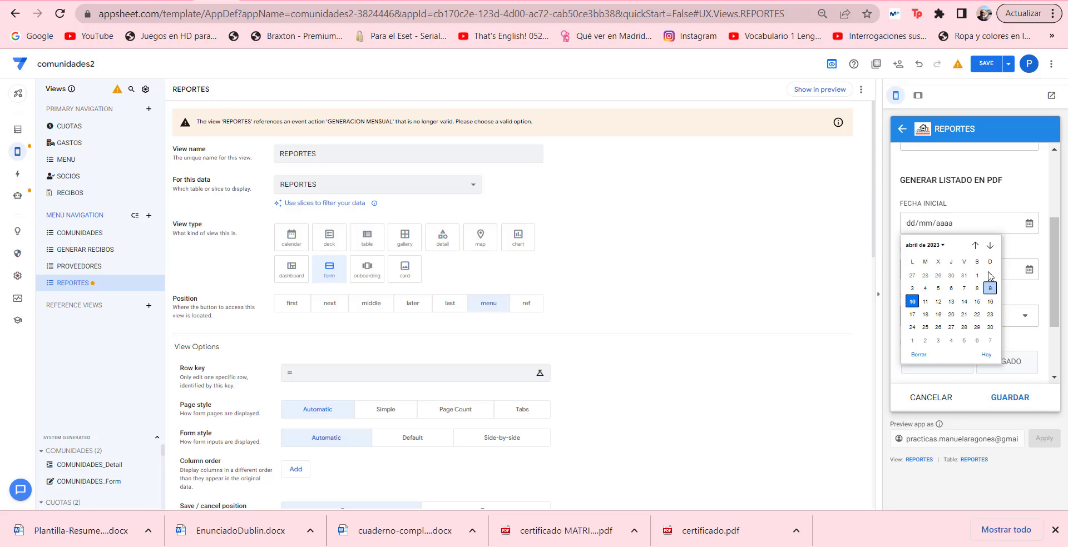
{"action": "left_click", "coordinate": [974, 245]}
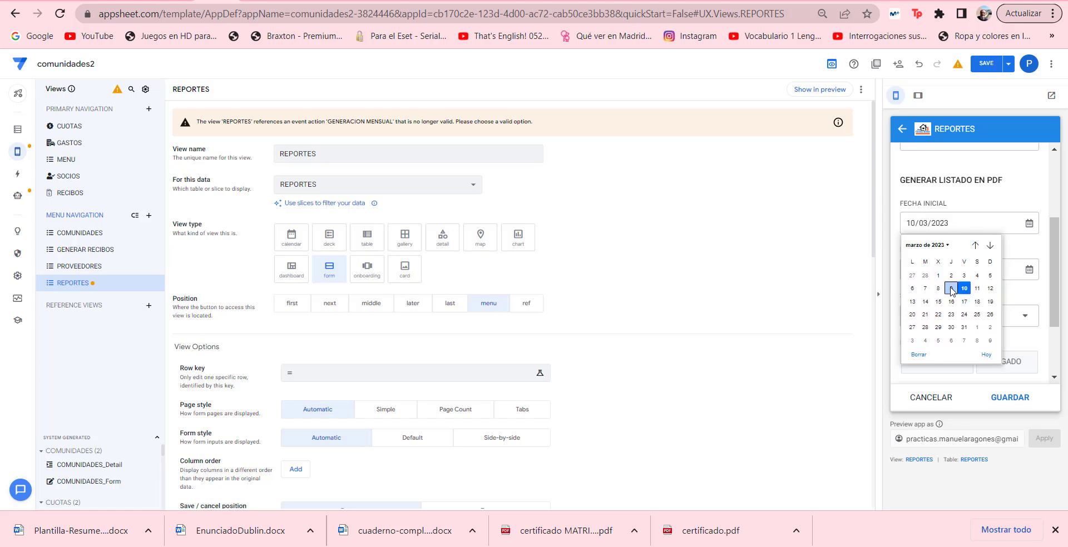
{"action": "key", "text": "Escape"}
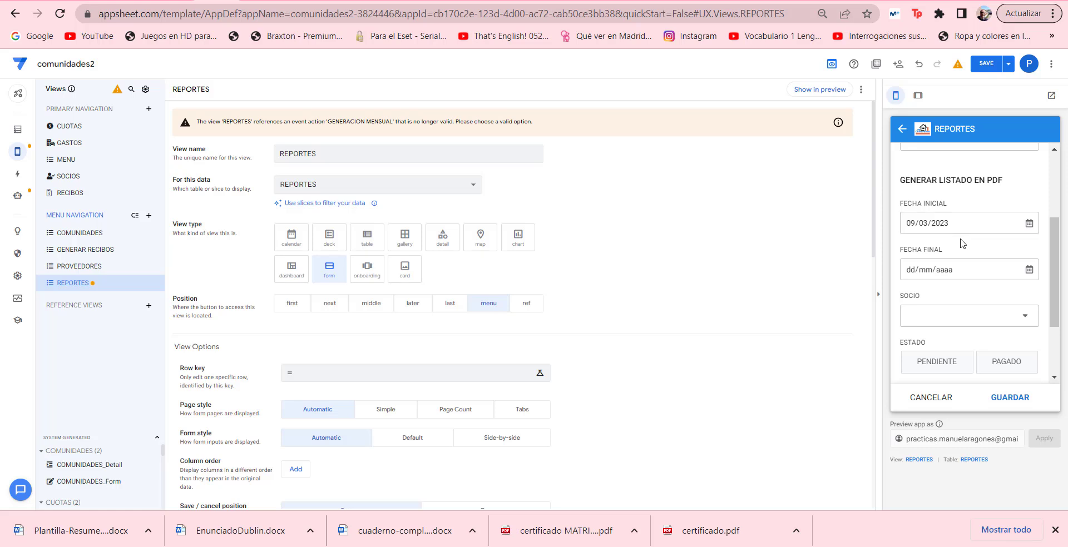
{"action": "left_click", "coordinate": [1028, 270]}
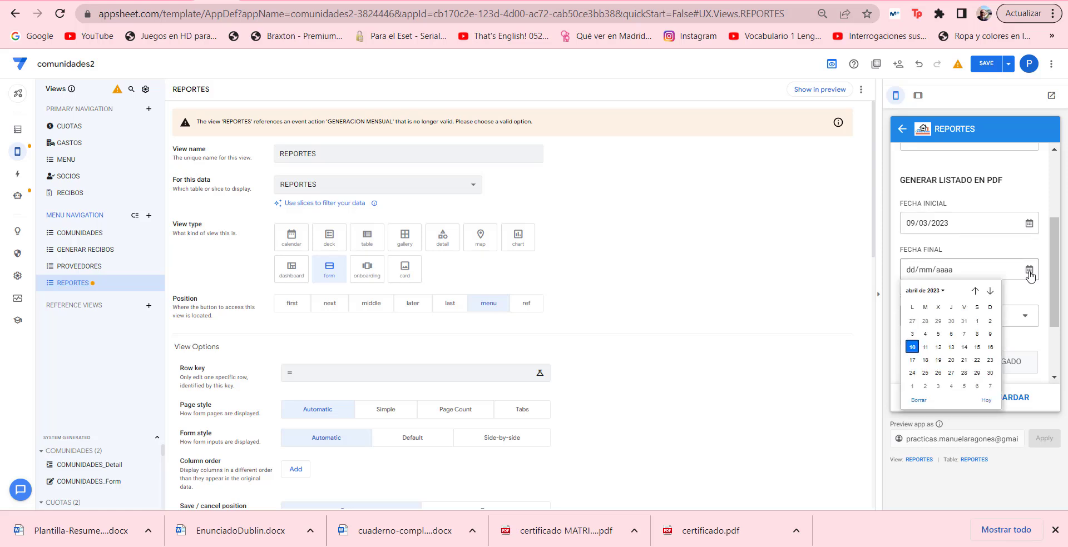
{"action": "left_click", "coordinate": [925, 348]}
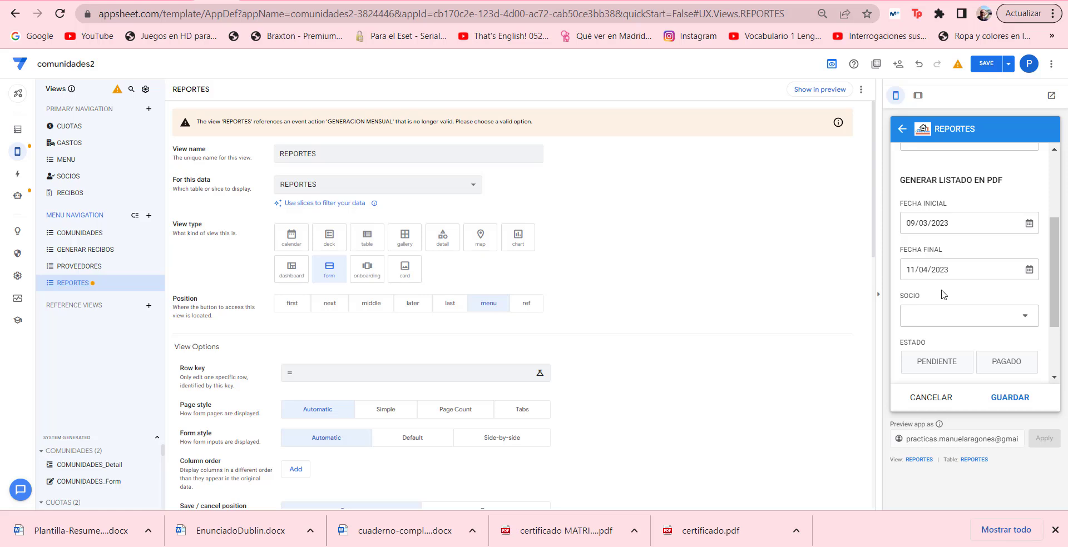
{"action": "left_click", "coordinate": [1009, 398]}
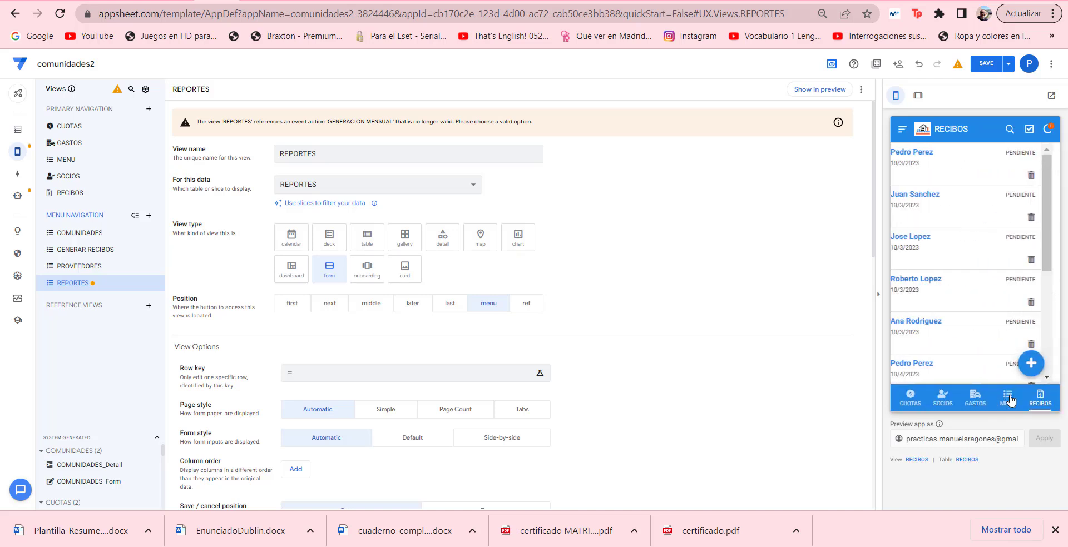
Review the LISTADO event and the Create a new file step's PDF and template settings.
{"action": "left_click", "coordinate": [17, 196]}
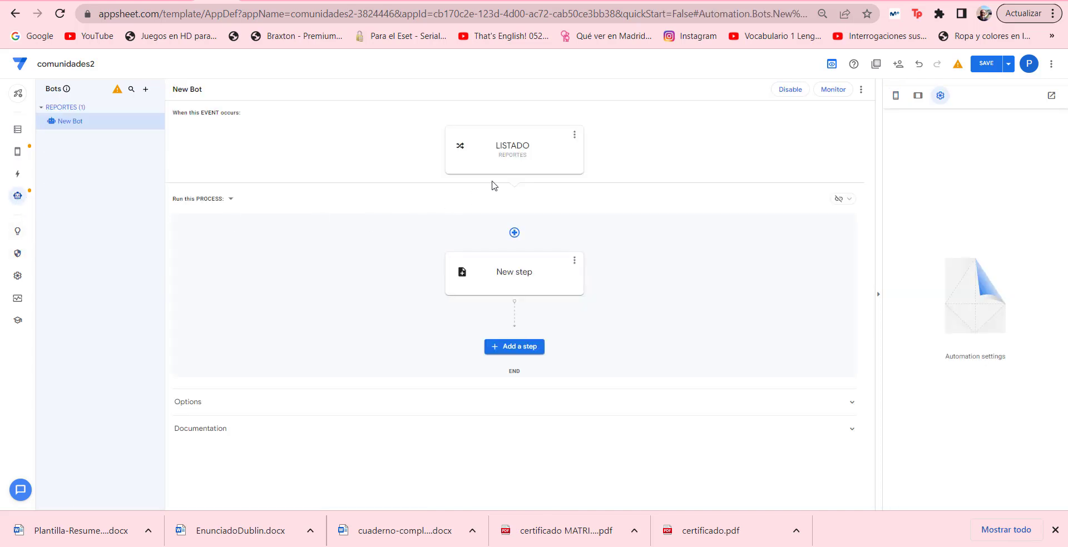
{"action": "left_click", "coordinate": [526, 157]}
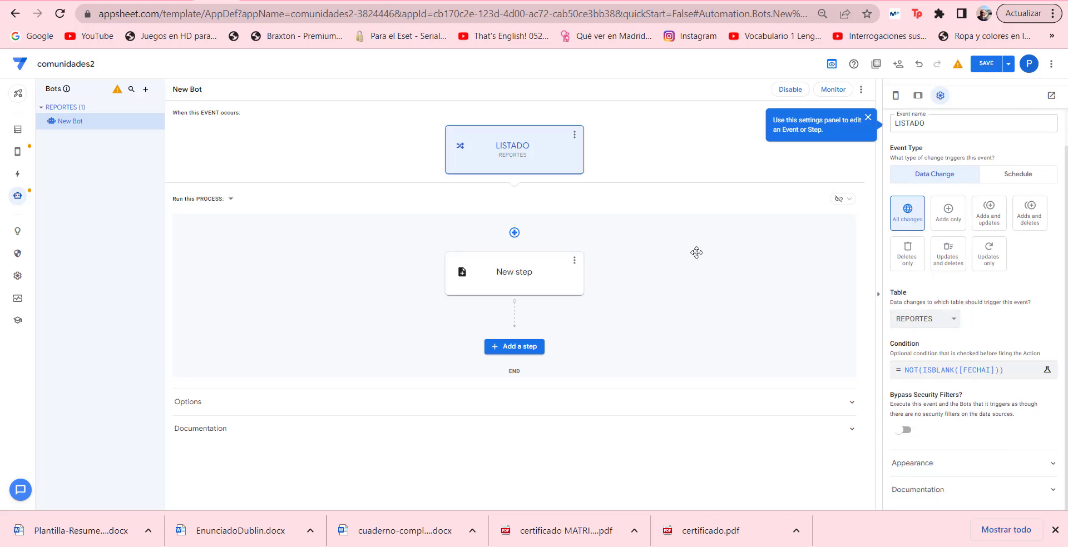
{"action": "left_click", "coordinate": [544, 270]}
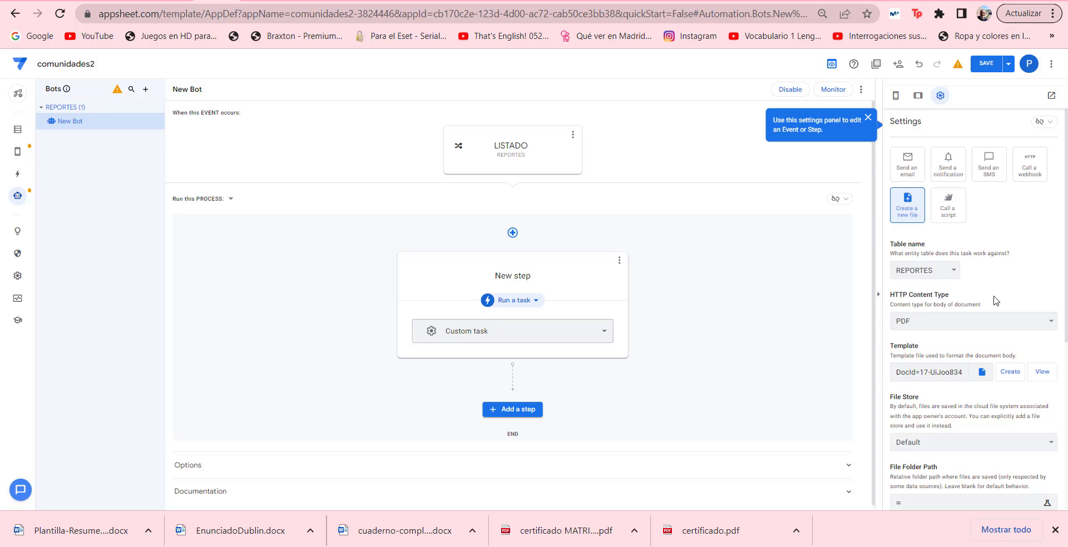
{"action": "left_click", "coordinate": [1042, 372]}
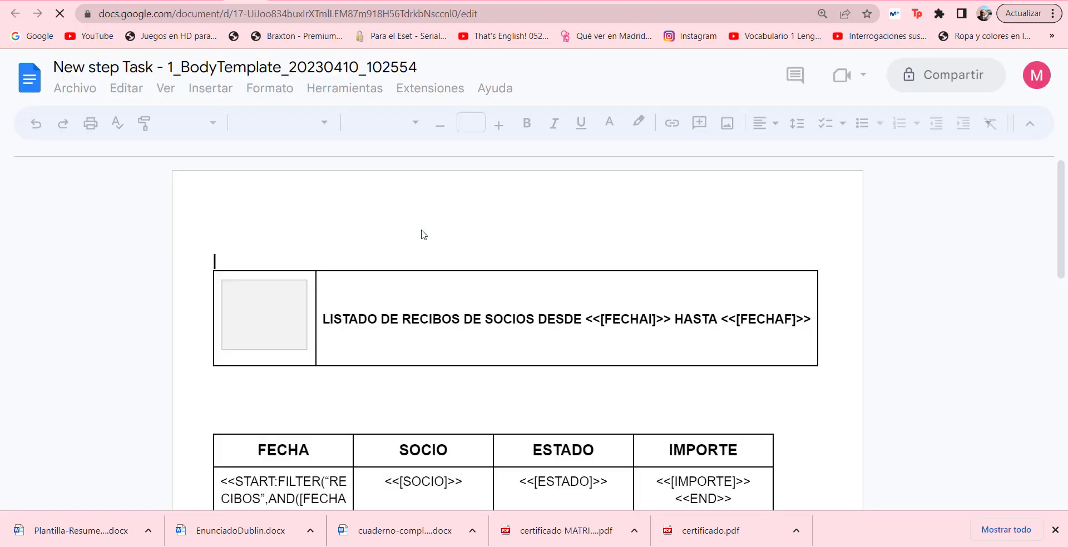
{"action": "scroll", "coordinate": [419, 233], "scroll_direction": "down", "scroll_amount": 4}
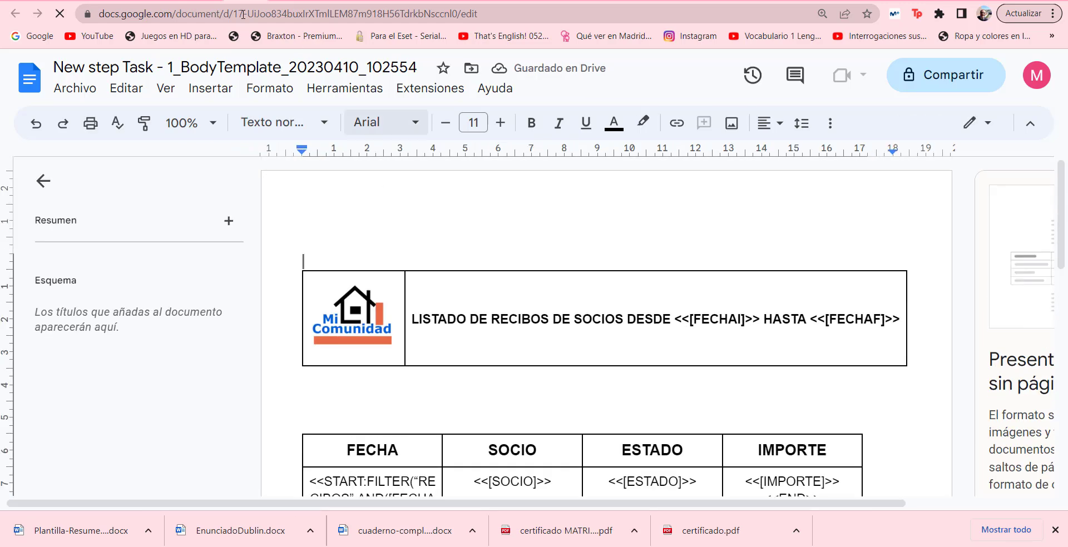
{"action": "key", "text": "ctrl+w"}
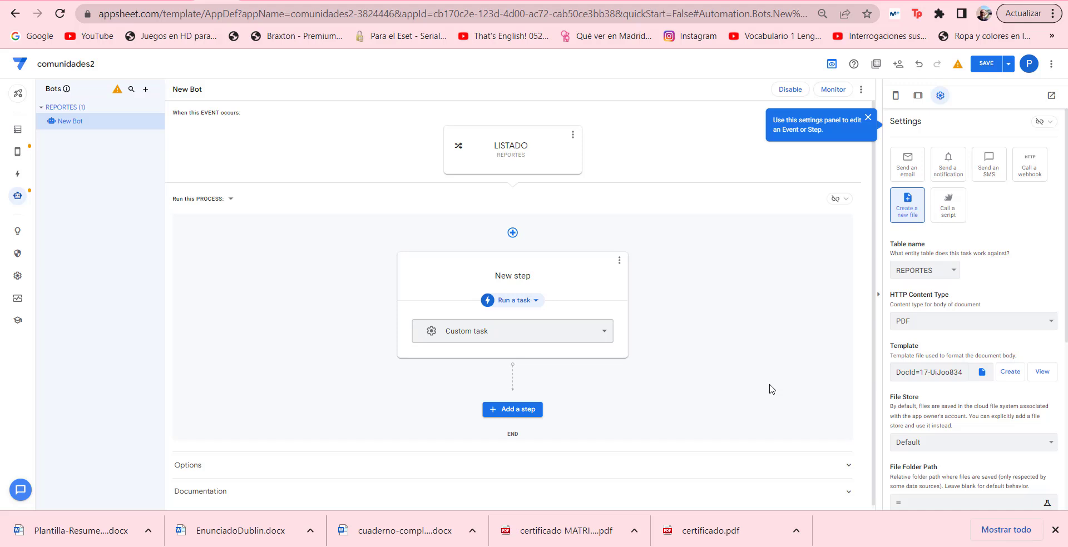
Show the RECIBOS table, preview a member's receipt, and open the SOCIOS source spreadsheet.
{"action": "left_click", "coordinate": [18, 132]}
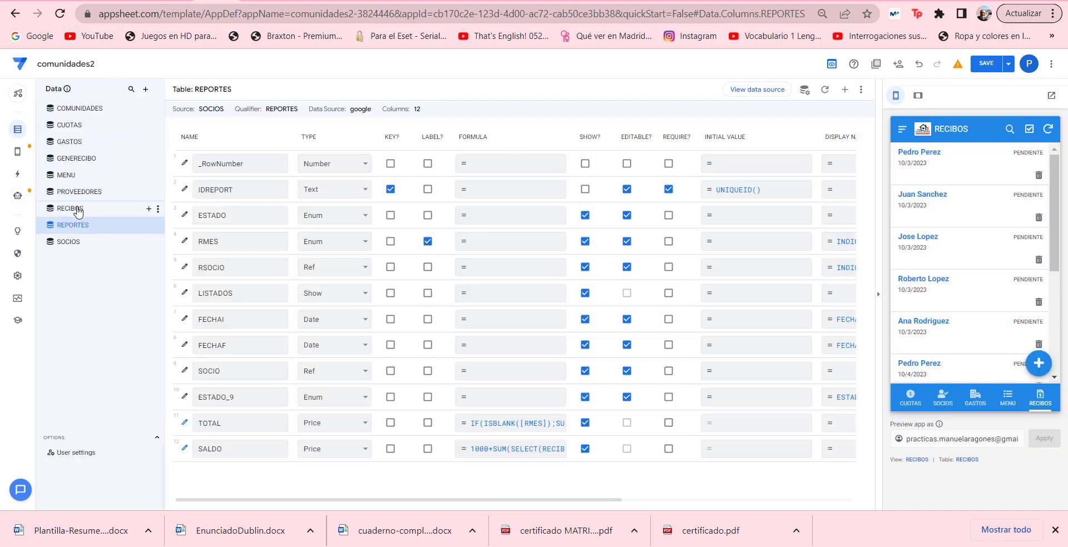
{"action": "left_click", "coordinate": [77, 209]}
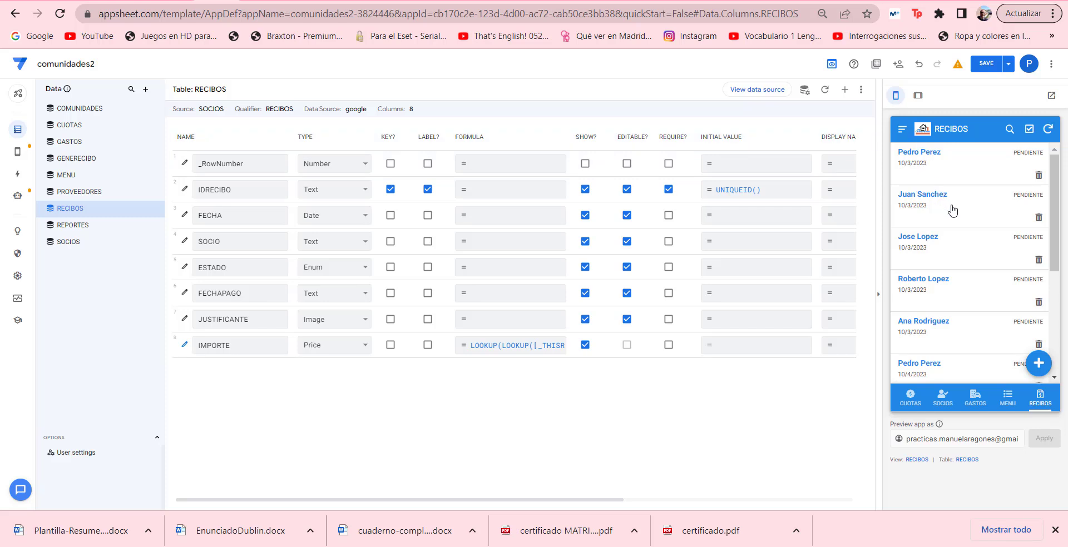
{"action": "left_click", "coordinate": [953, 210]}
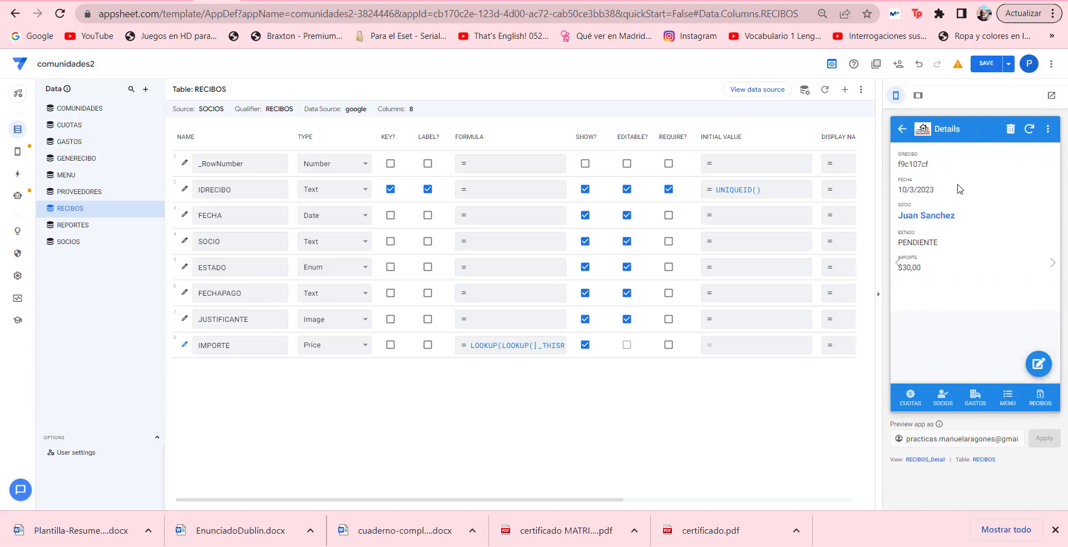
{"action": "left_click", "coordinate": [903, 129]}
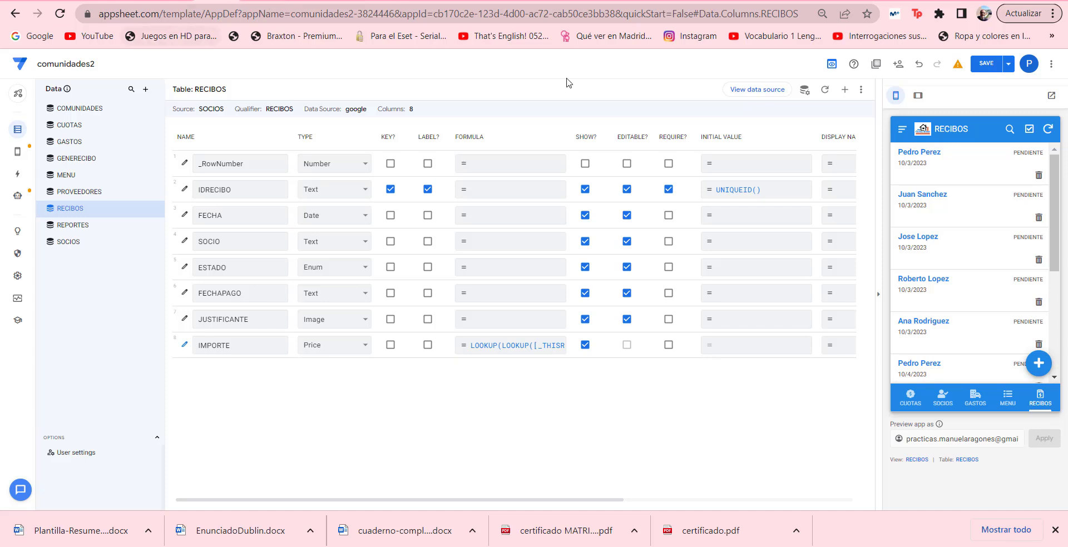
{"action": "left_click", "coordinate": [760, 99]}
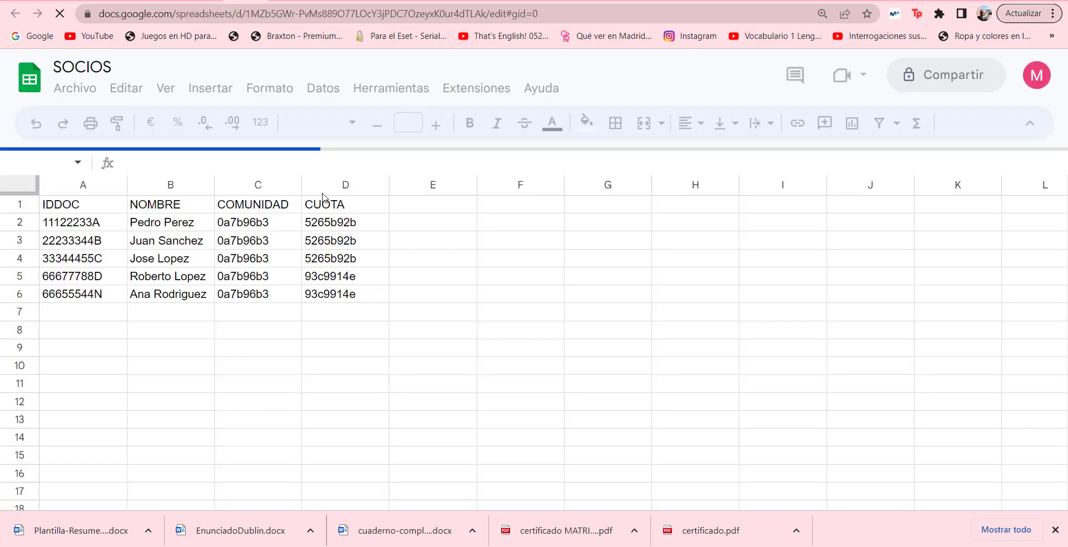
Select the FECHAI and FECHAF columns on the REPORTES sheet, then go back to AppSheet.
{"action": "left_click", "coordinate": [311, 495]}
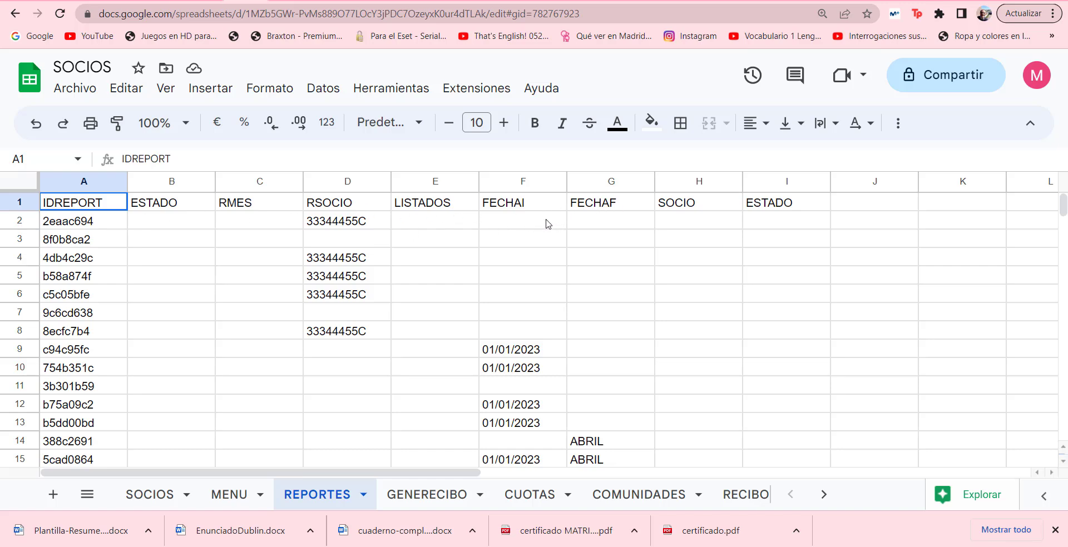
{"action": "left_click", "coordinate": [525, 179]}
{"action": "left_click_drag", "start_coordinate": [552, 190], "coordinate": [610, 183]}
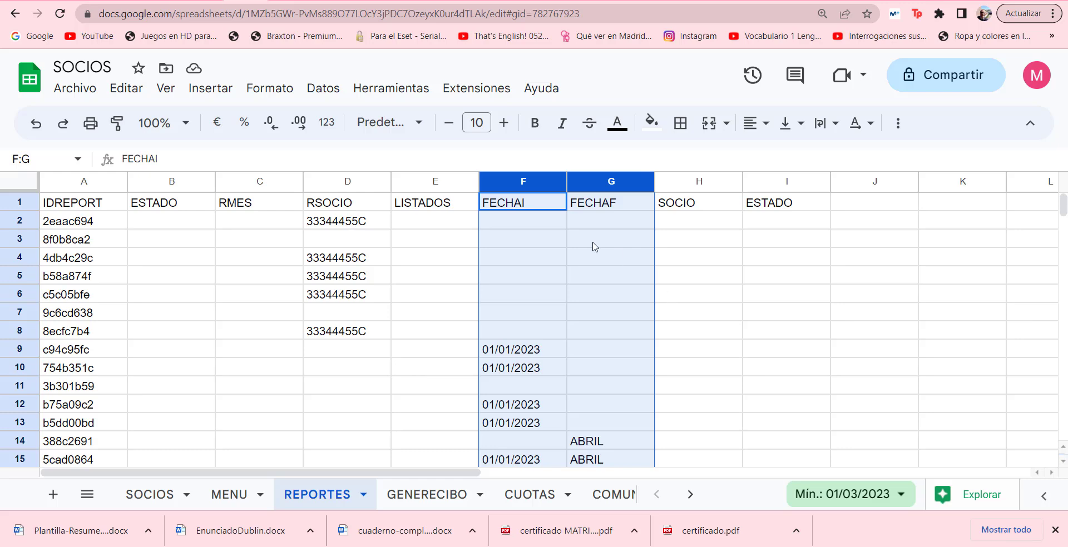
{"action": "left_click", "coordinate": [525, 225]}
{"action": "left_click_drag", "start_coordinate": [528, 186], "coordinate": [610, 181]}
{"action": "left_click", "coordinate": [231, 2]}
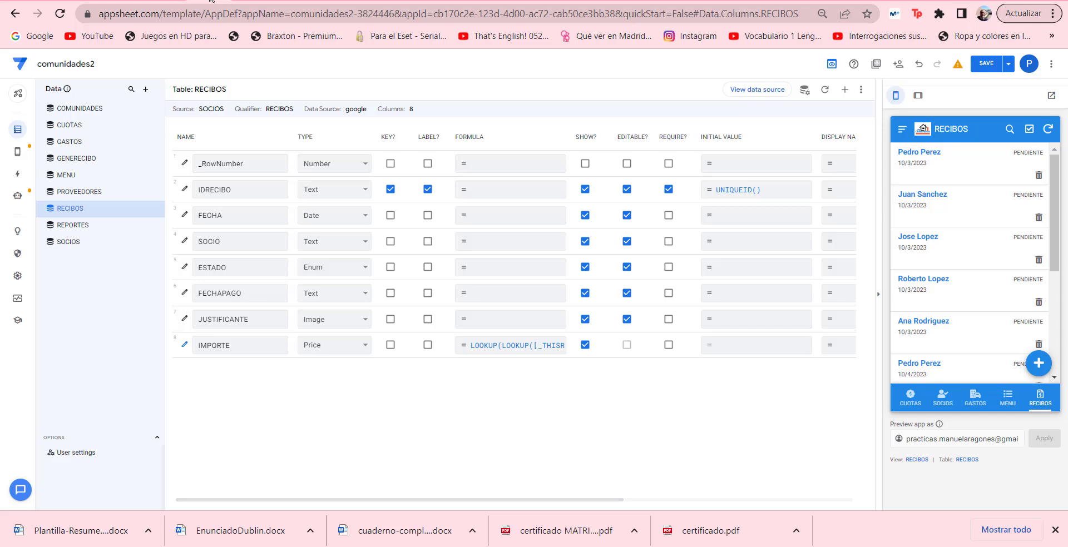
Open the REPORTES form in the app preview and cancel it without saving.
{"action": "left_click", "coordinate": [18, 151]}
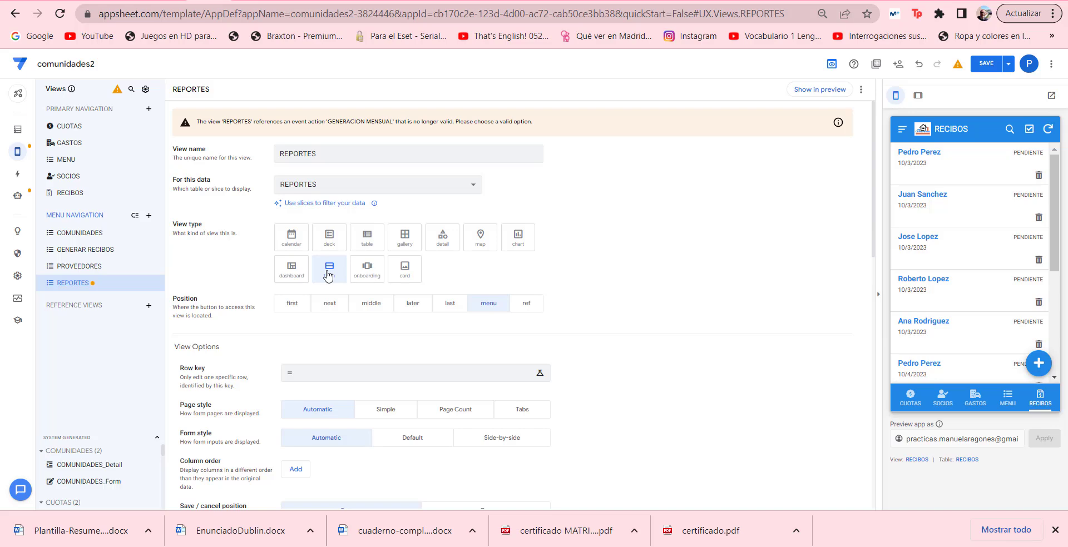
{"action": "left_click", "coordinate": [902, 130]}
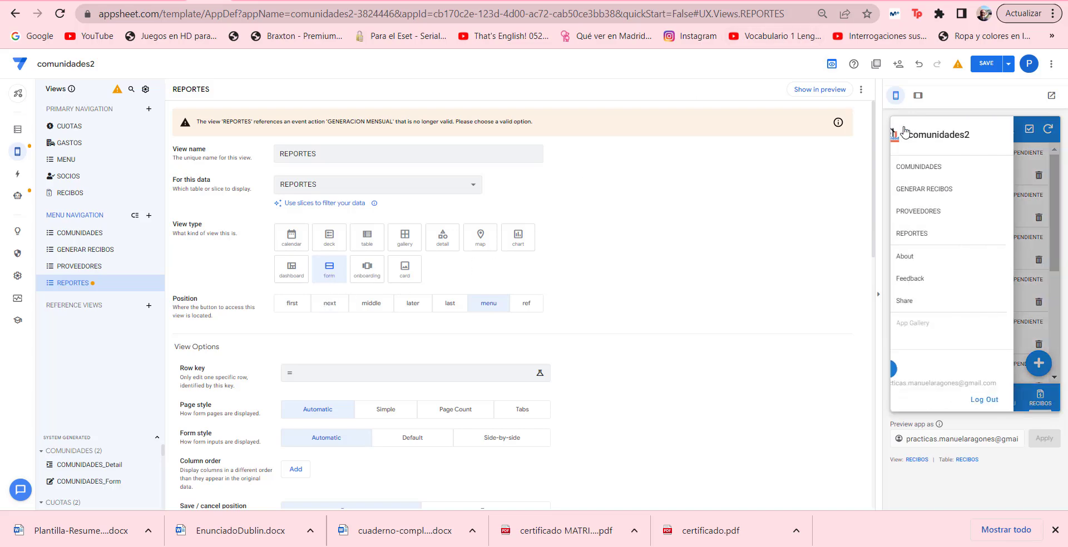
{"action": "left_click", "coordinate": [932, 235]}
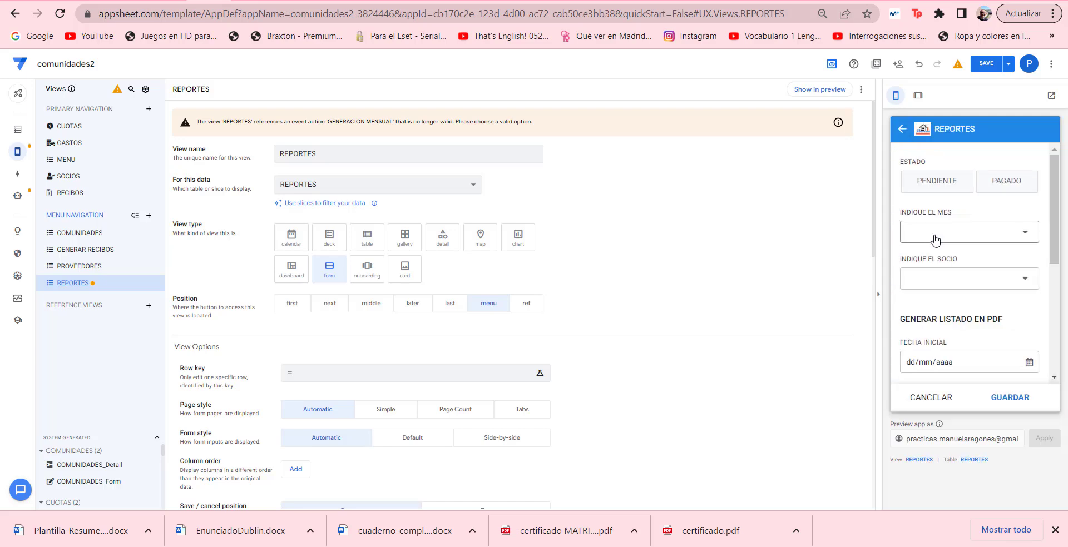
{"action": "scroll", "coordinate": [999, 262], "scroll_direction": "down", "scroll_amount": 5}
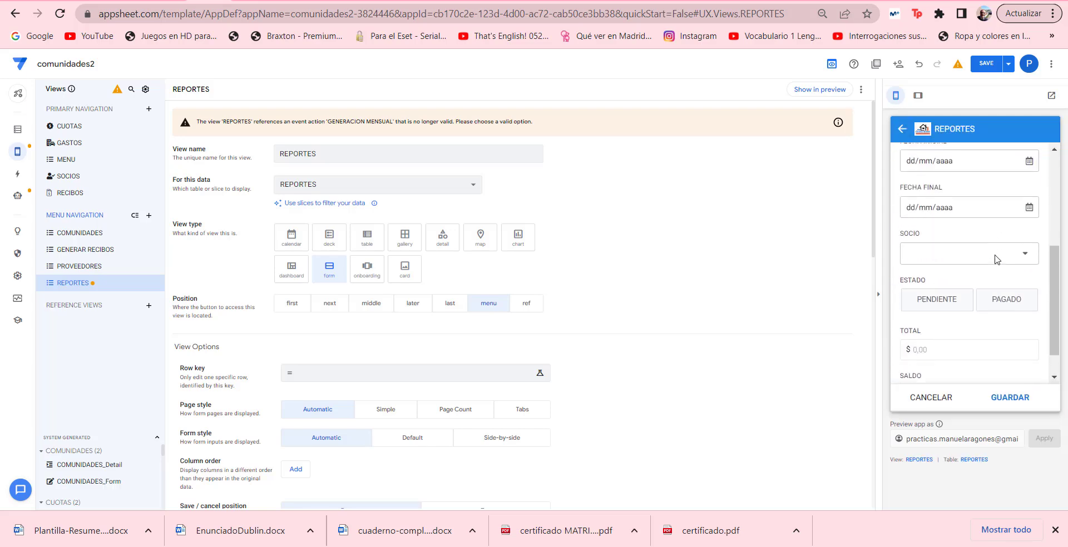
{"action": "scroll", "coordinate": [996, 261], "scroll_direction": "up", "scroll_amount": 5}
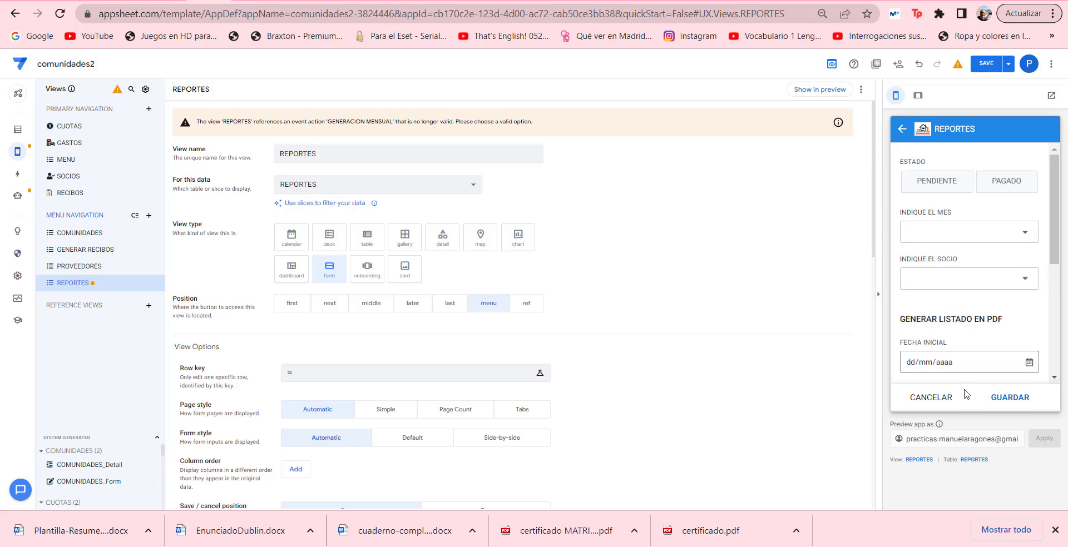
{"action": "left_click", "coordinate": [933, 398]}
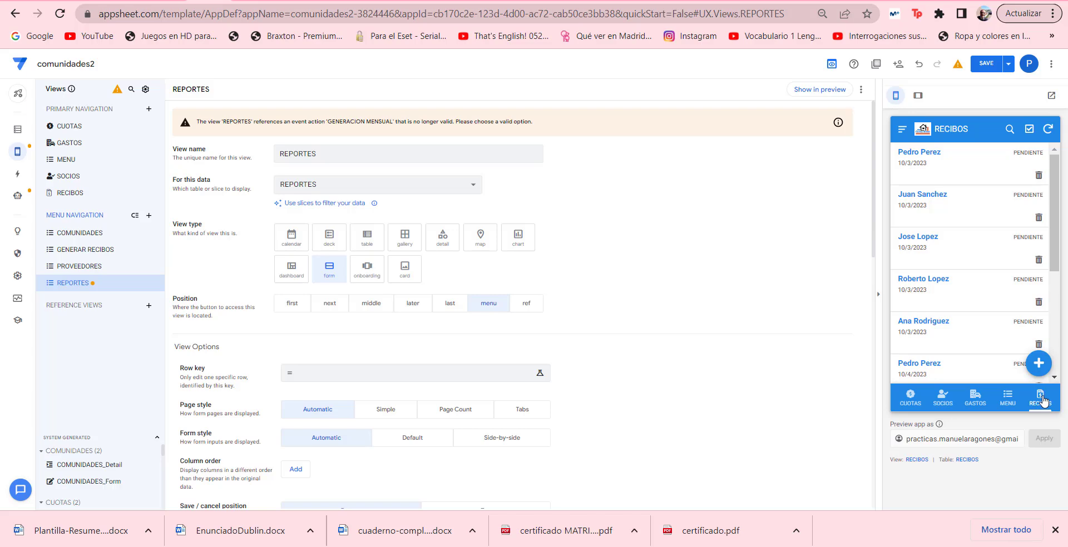
Reopen the REPORTES form, set dates 09/03/2023 to 11/04/2023, and save it.
{"action": "left_click", "coordinate": [901, 133]}
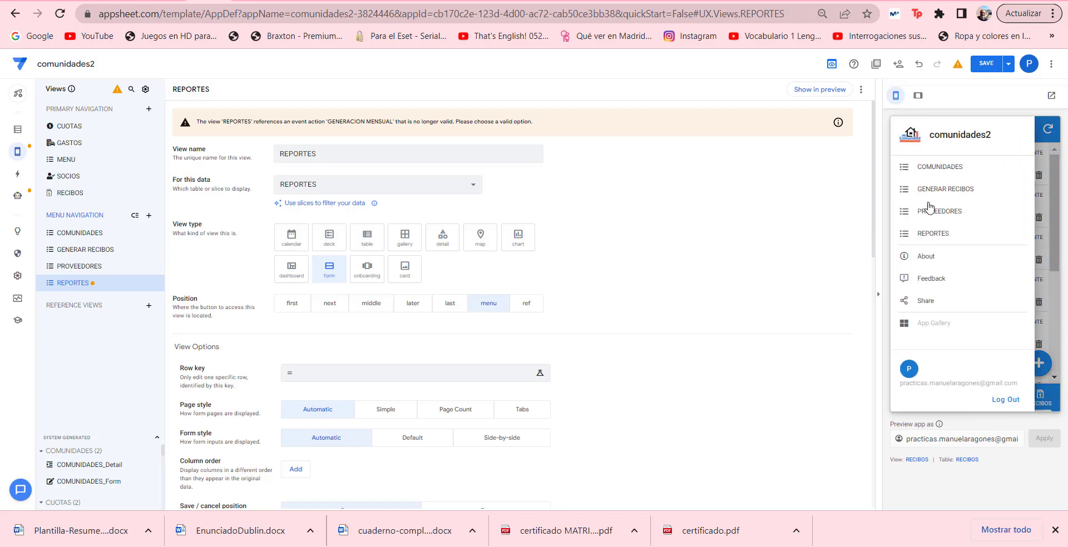
{"action": "left_click", "coordinate": [935, 235]}
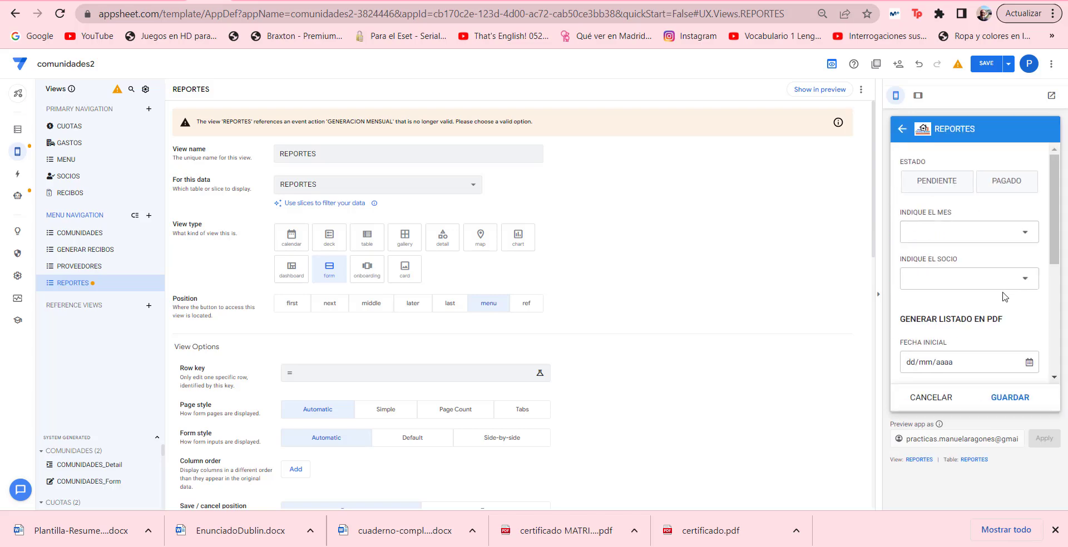
{"action": "scroll", "coordinate": [1001, 292], "scroll_direction": "down", "scroll_amount": 3}
{"action": "scroll", "coordinate": [1011, 261], "scroll_direction": "up", "scroll_amount": 2}
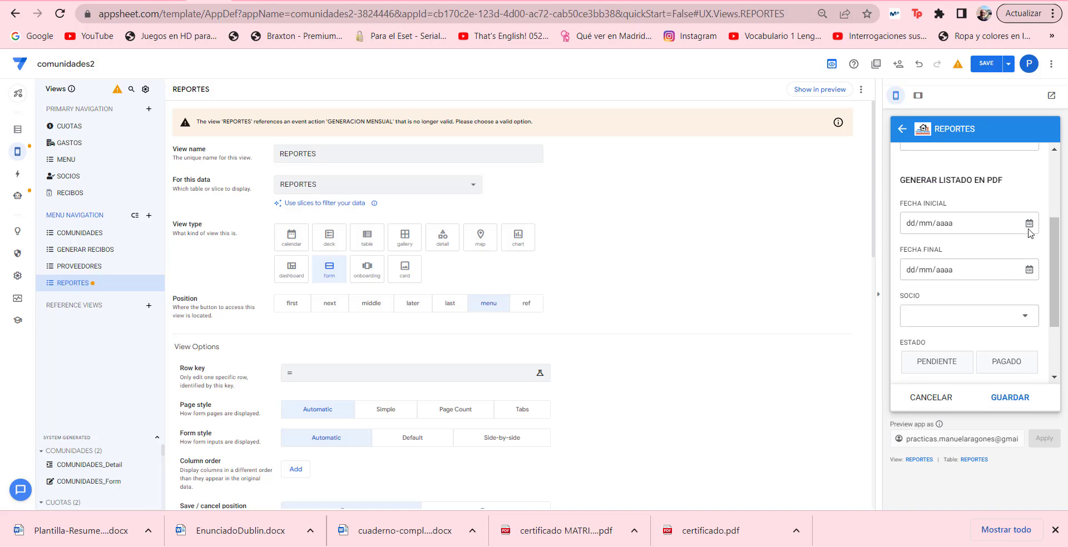
{"action": "left_click", "coordinate": [1028, 223]}
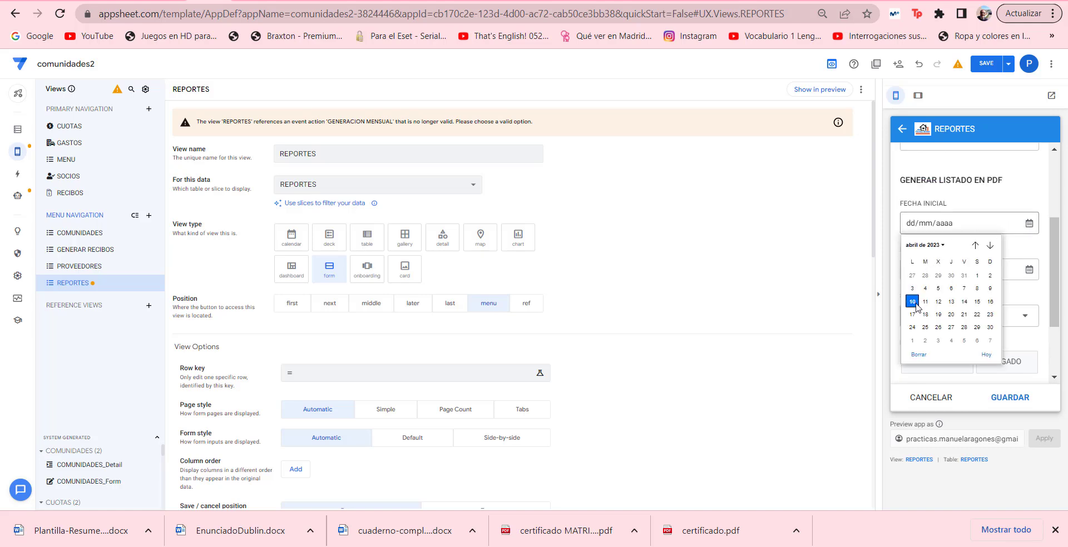
{"action": "left_click", "coordinate": [974, 244]}
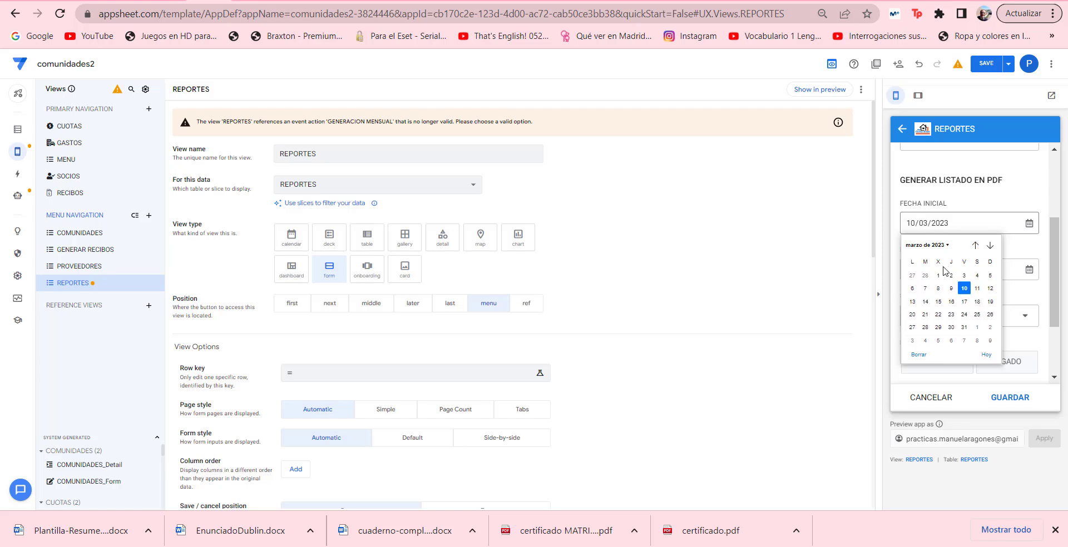
{"action": "left_click", "coordinate": [950, 288]}
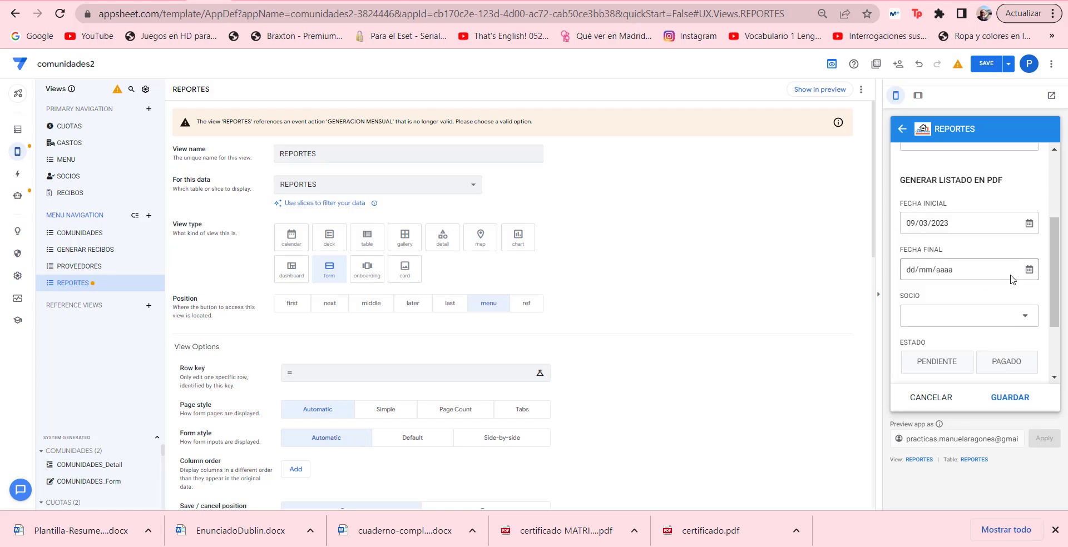
{"action": "left_click", "coordinate": [1026, 271]}
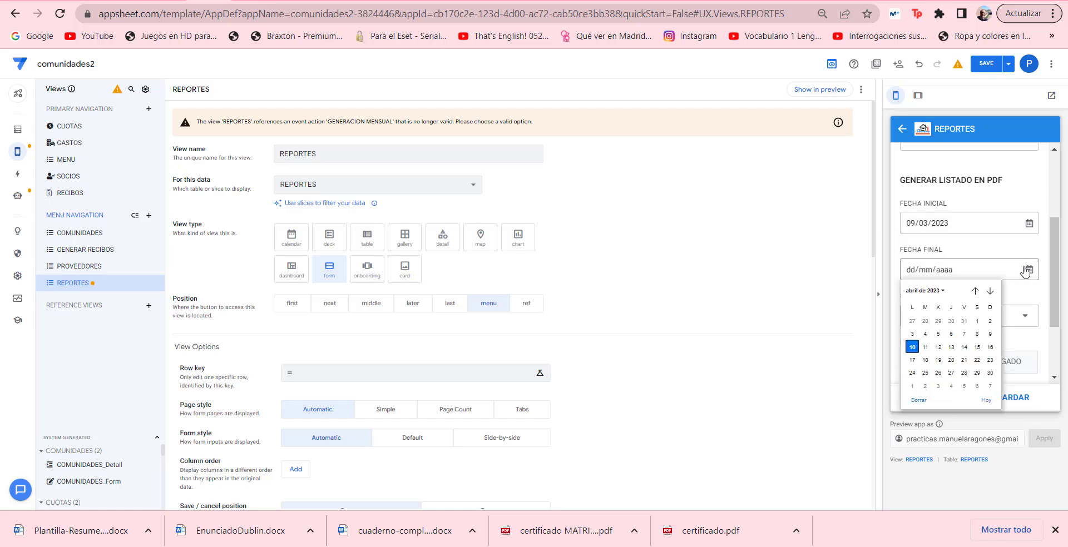
{"action": "left_click", "coordinate": [925, 347]}
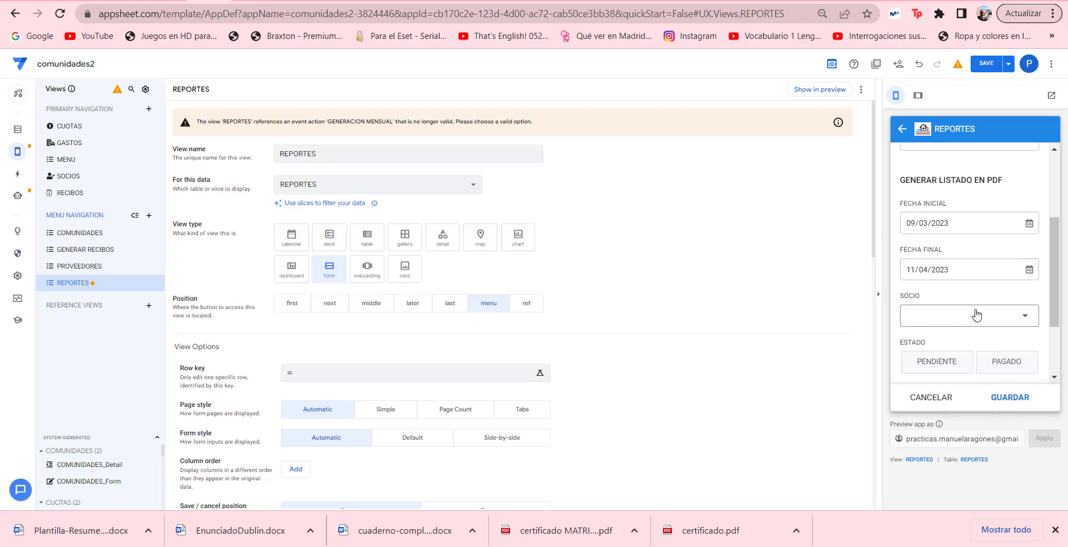
{"action": "left_click", "coordinate": [1013, 398]}
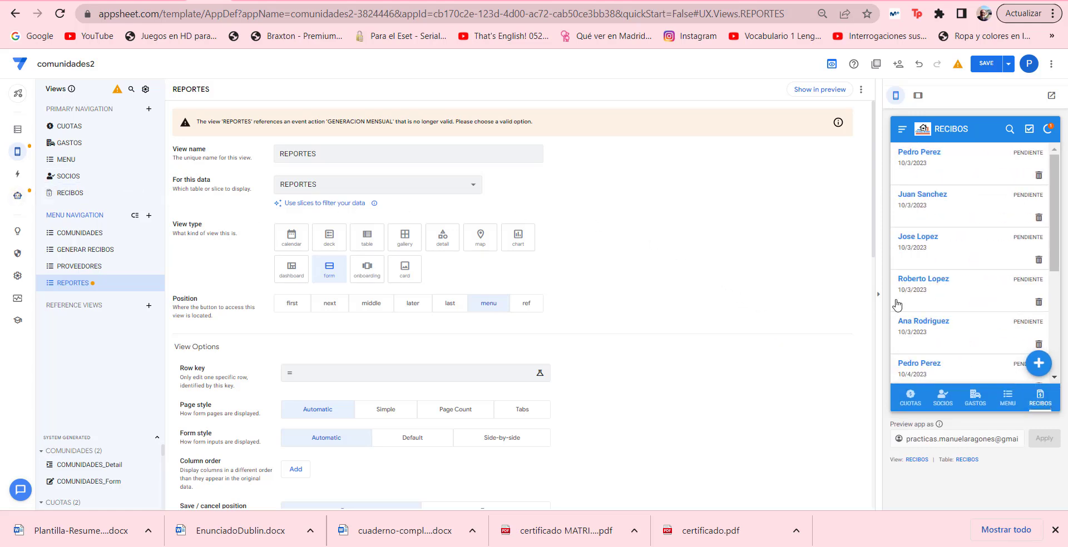
Review the bot's LISTADO event and PDF file-creation step, then open its Docs template.
{"action": "left_click", "coordinate": [19, 201]}
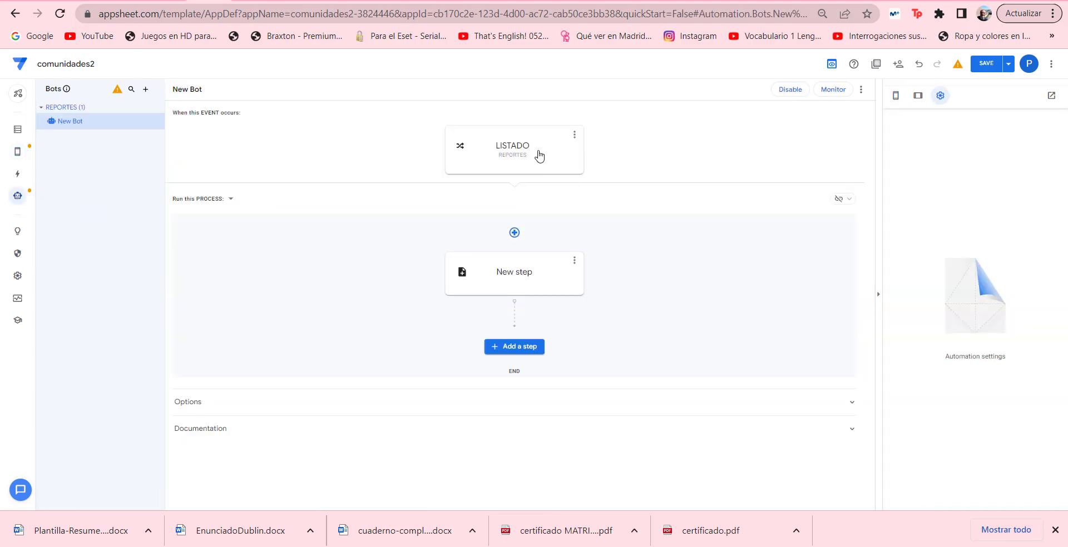
{"action": "left_click", "coordinate": [538, 156]}
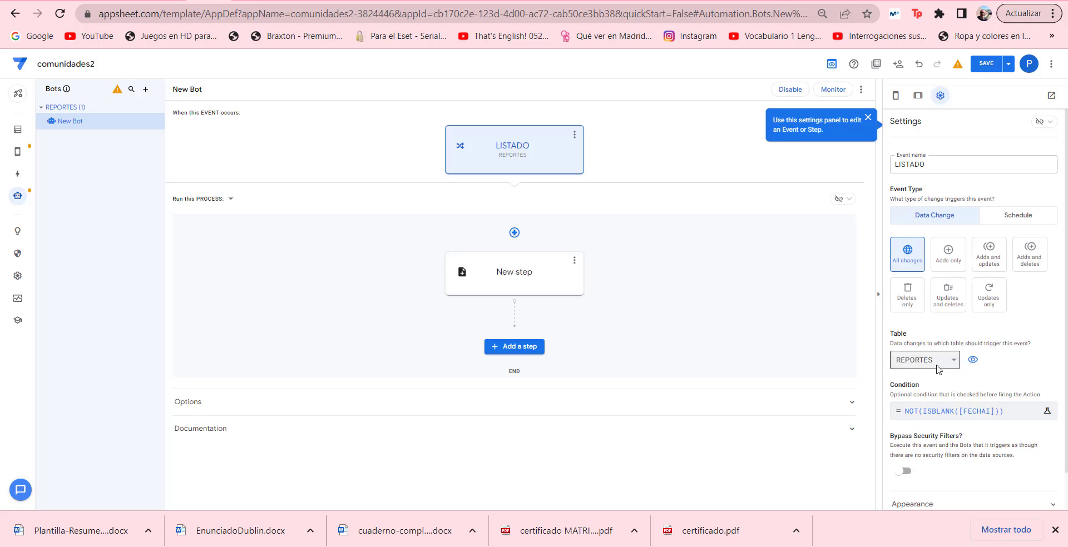
{"action": "left_click", "coordinate": [495, 283]}
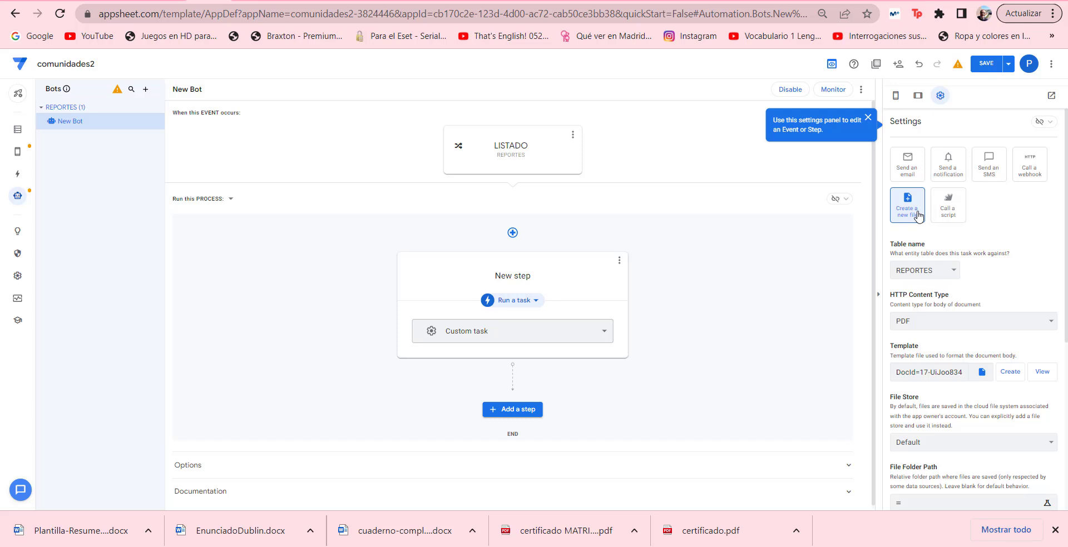
{"action": "left_click", "coordinate": [1040, 373]}
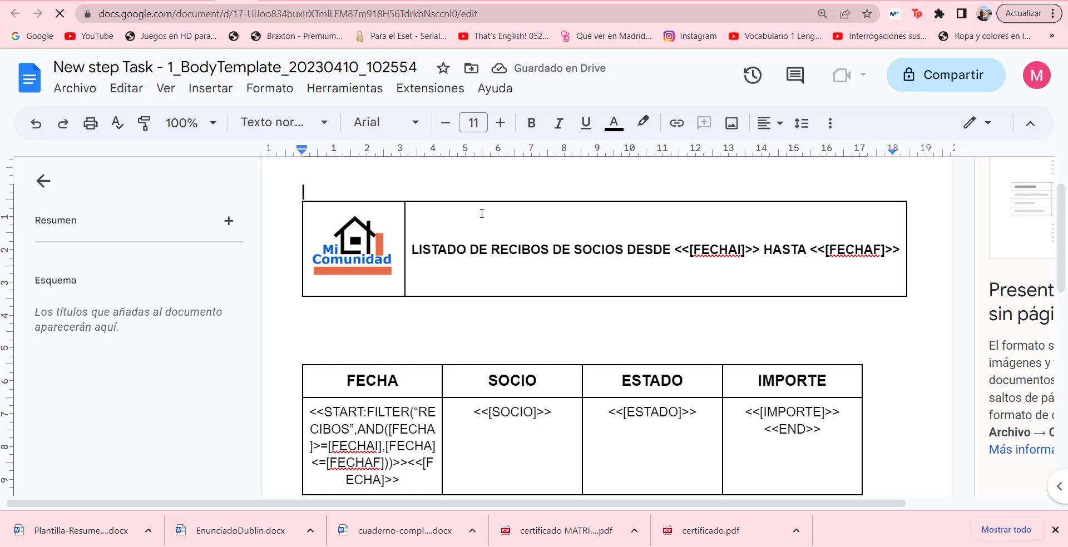
Highlight the <<[FECHAI]>> and <<[FECHAF]>> placeholders in the template title, then return to AppSheet.
{"action": "left_click", "coordinate": [675, 249]}
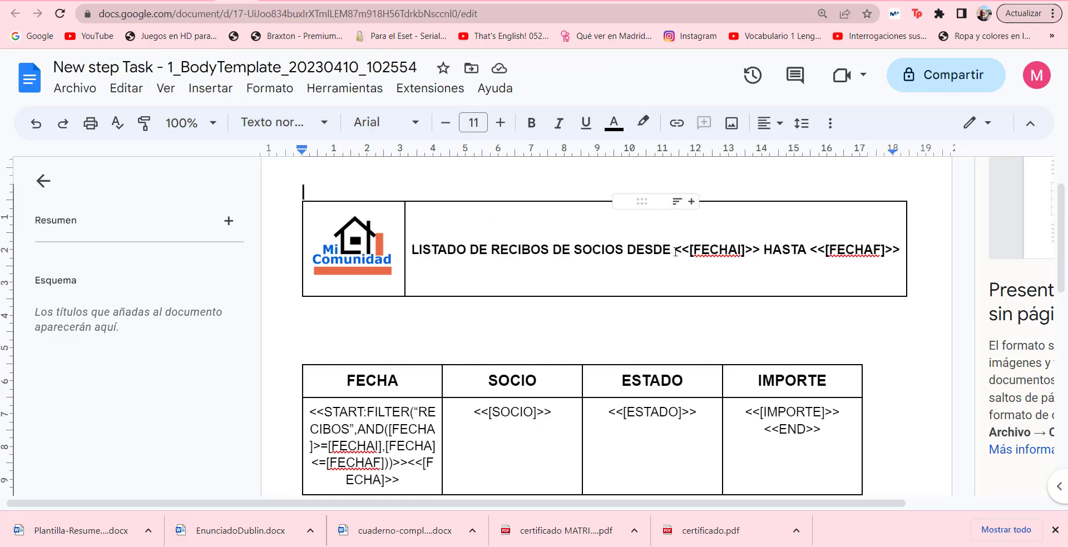
{"action": "left_click_drag", "start_coordinate": [679, 251], "coordinate": [760, 254]}
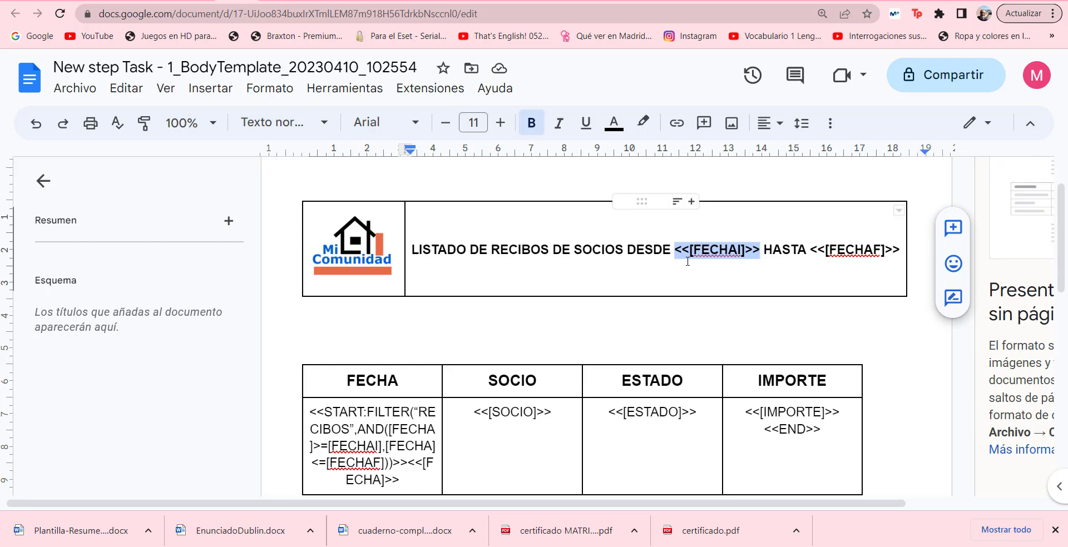
{"action": "left_click", "coordinate": [688, 261]}
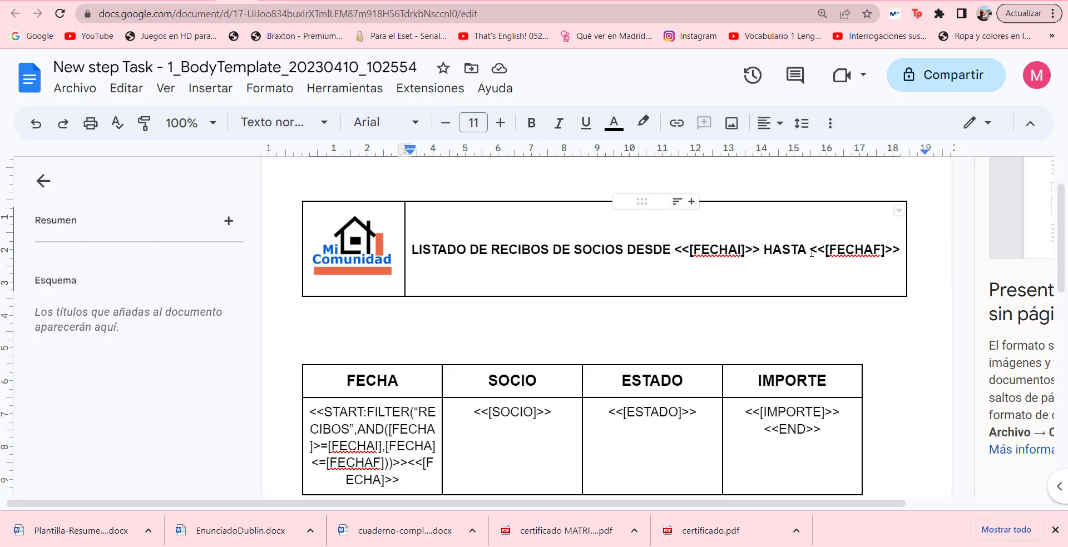
{"action": "left_click_drag", "start_coordinate": [812, 253], "coordinate": [906, 254]}
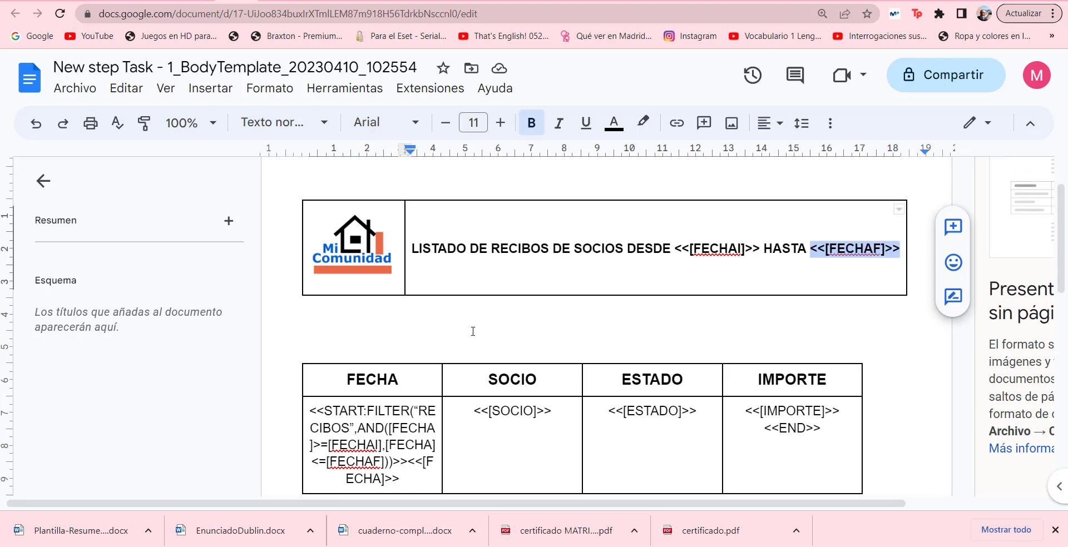
{"action": "scroll", "coordinate": [472, 331], "scroll_direction": "down", "scroll_amount": 1}
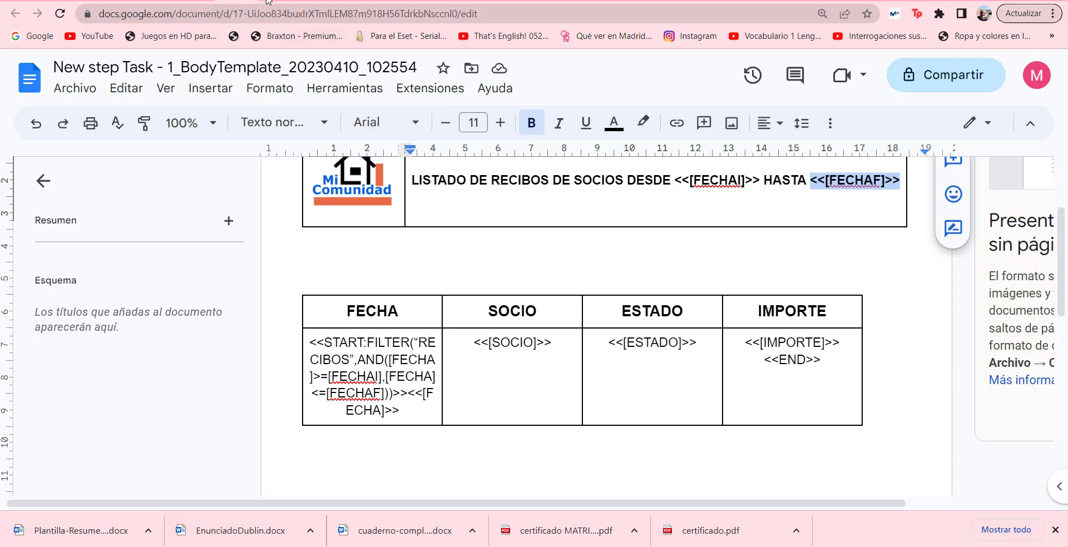
{"action": "left_click", "coordinate": [239, 1]}
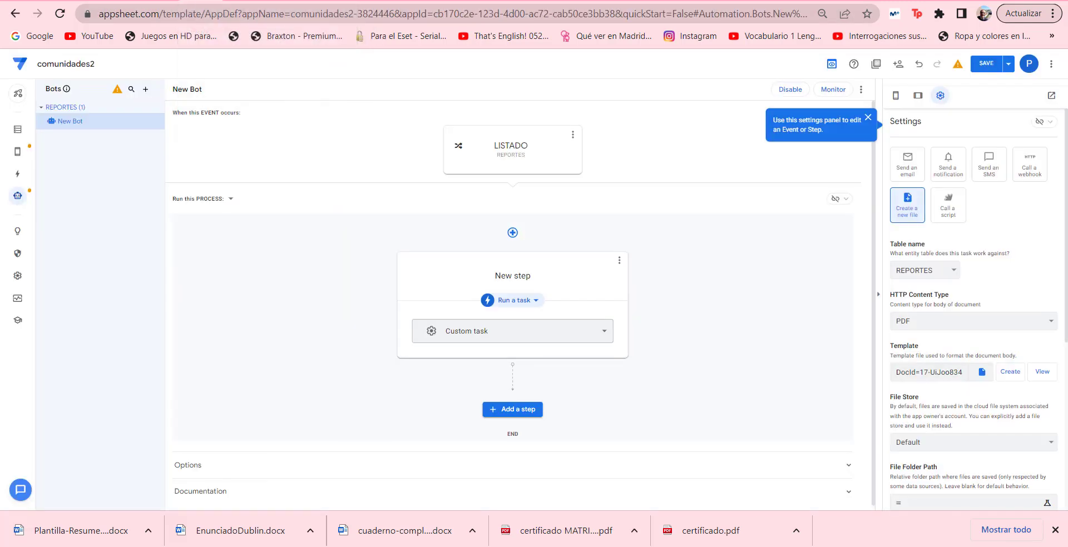